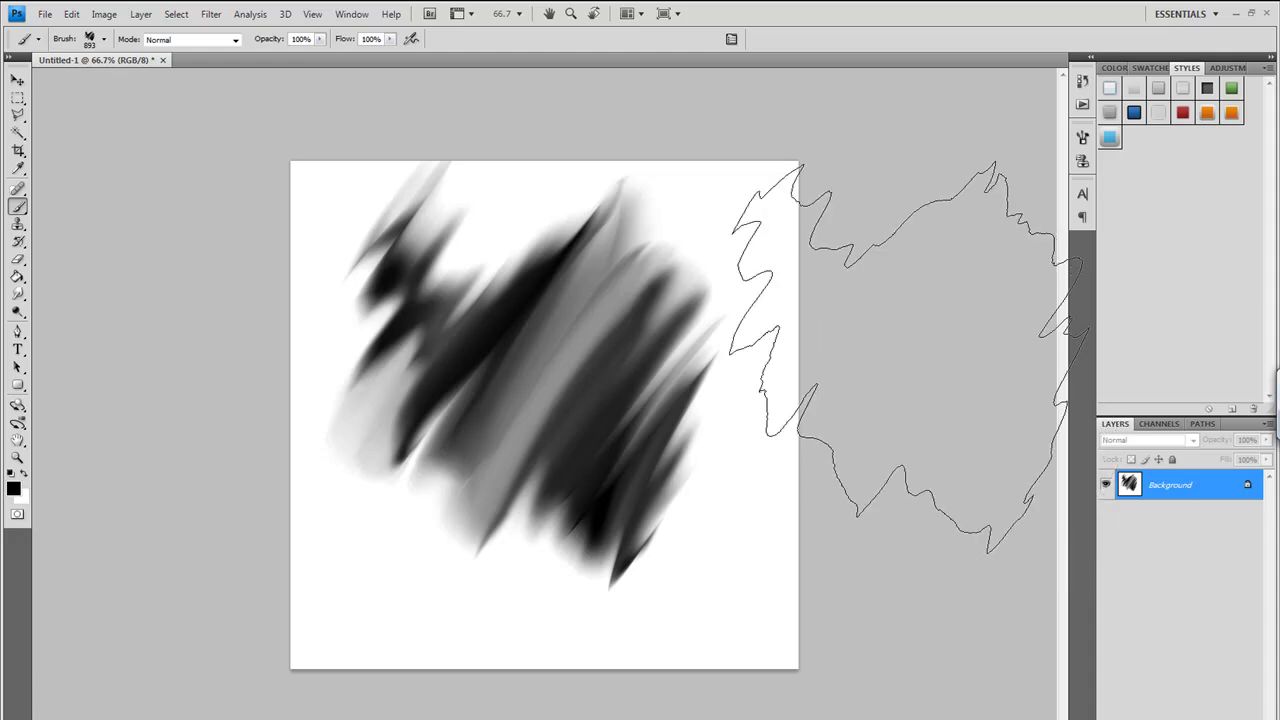
Step: Undo the dark smudged strokes so Untitled-1 is a blank white canvas
{"action": "key", "text": "ctrl+z"}
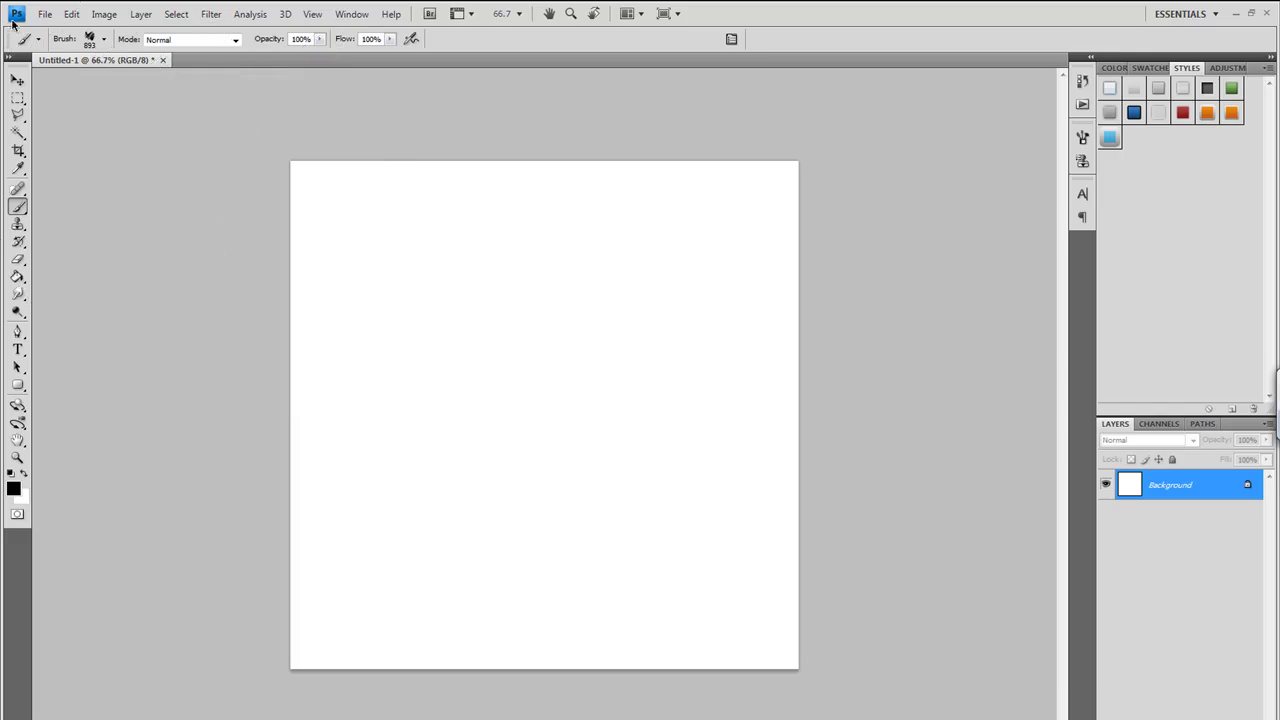
Step: Switch the brush from the 893 px tip to the 60 px round tip
{"action": "left_click", "coordinate": [104, 40]}
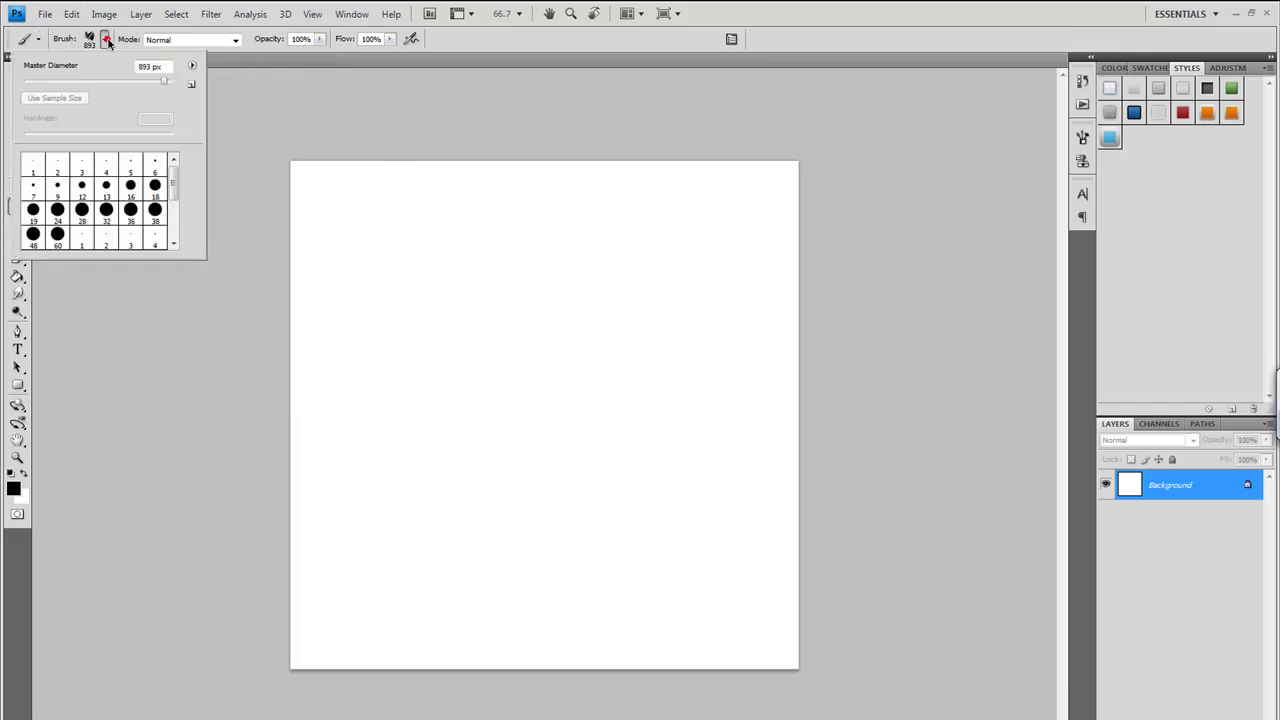
{"action": "left_click", "coordinate": [57, 234]}
{"action": "left_click", "coordinate": [115, 37]}
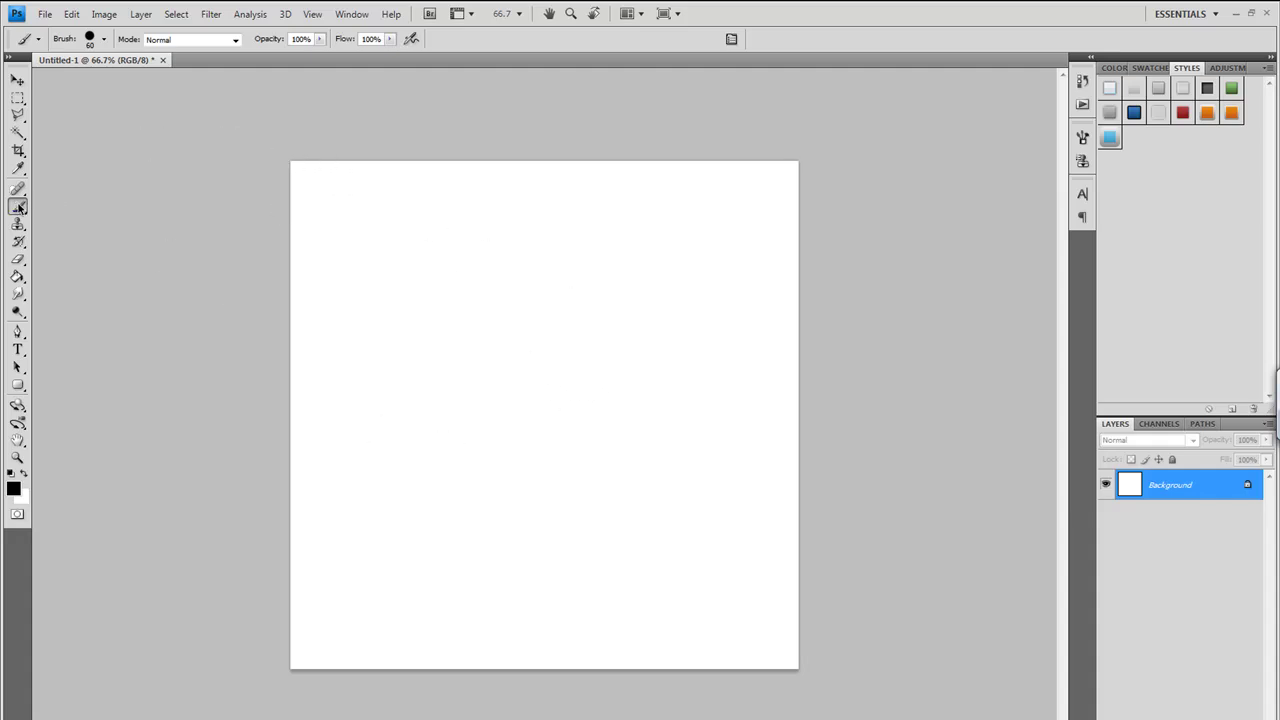
Step: Paint two thick black 60 px strokes crossing diagonally over the canvas centre
{"action": "left_click", "coordinate": [104, 39]}
{"action": "left_click", "coordinate": [190, 67]}
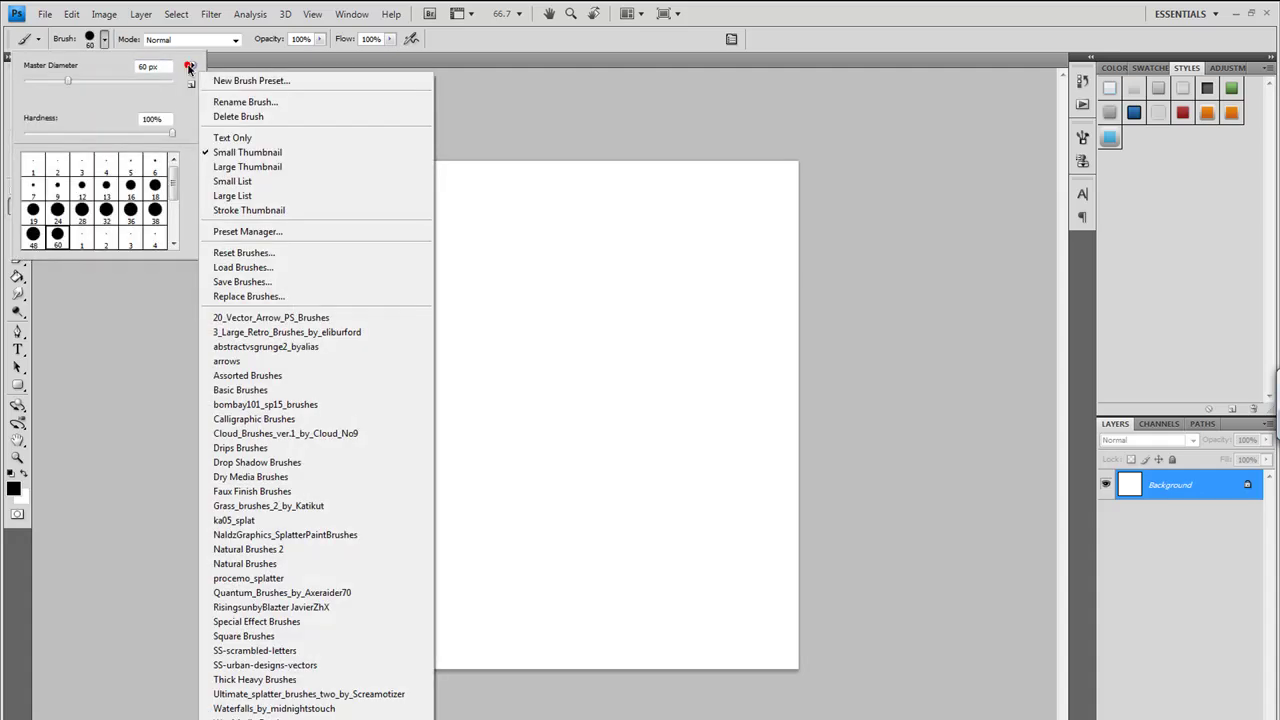
{"action": "left_click", "coordinate": [190, 67]}
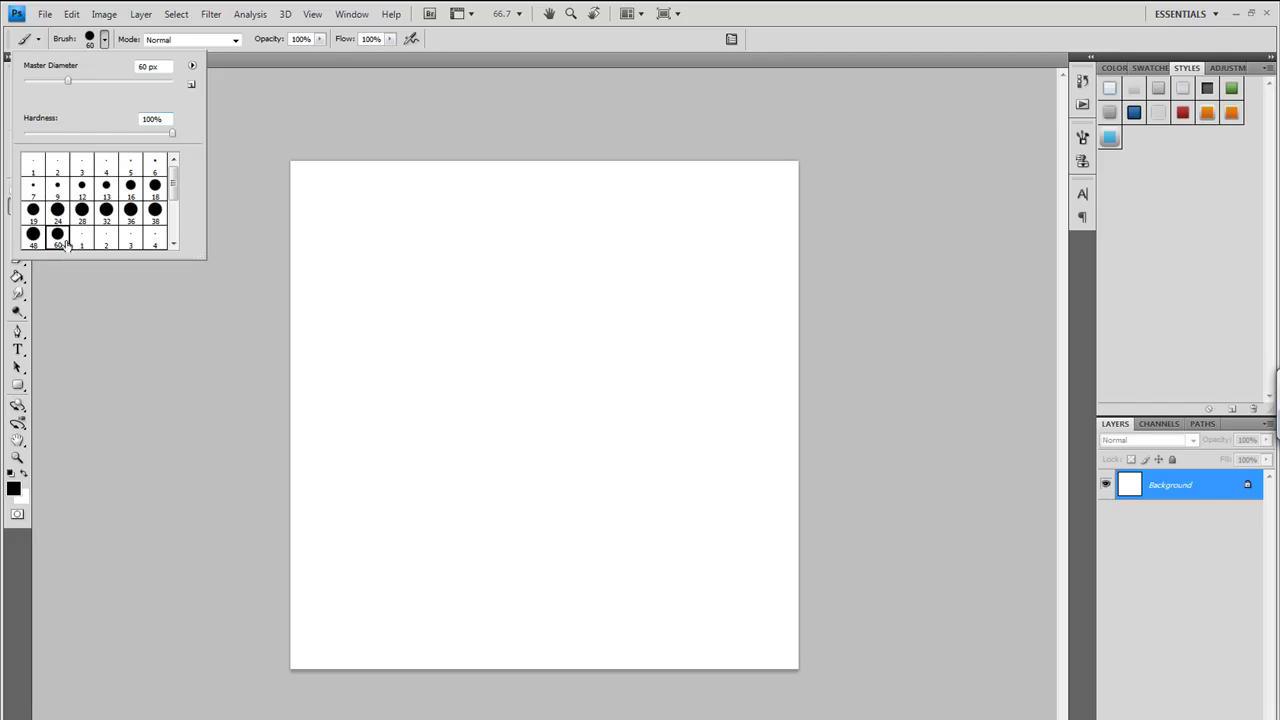
{"action": "left_click", "coordinate": [104, 41]}
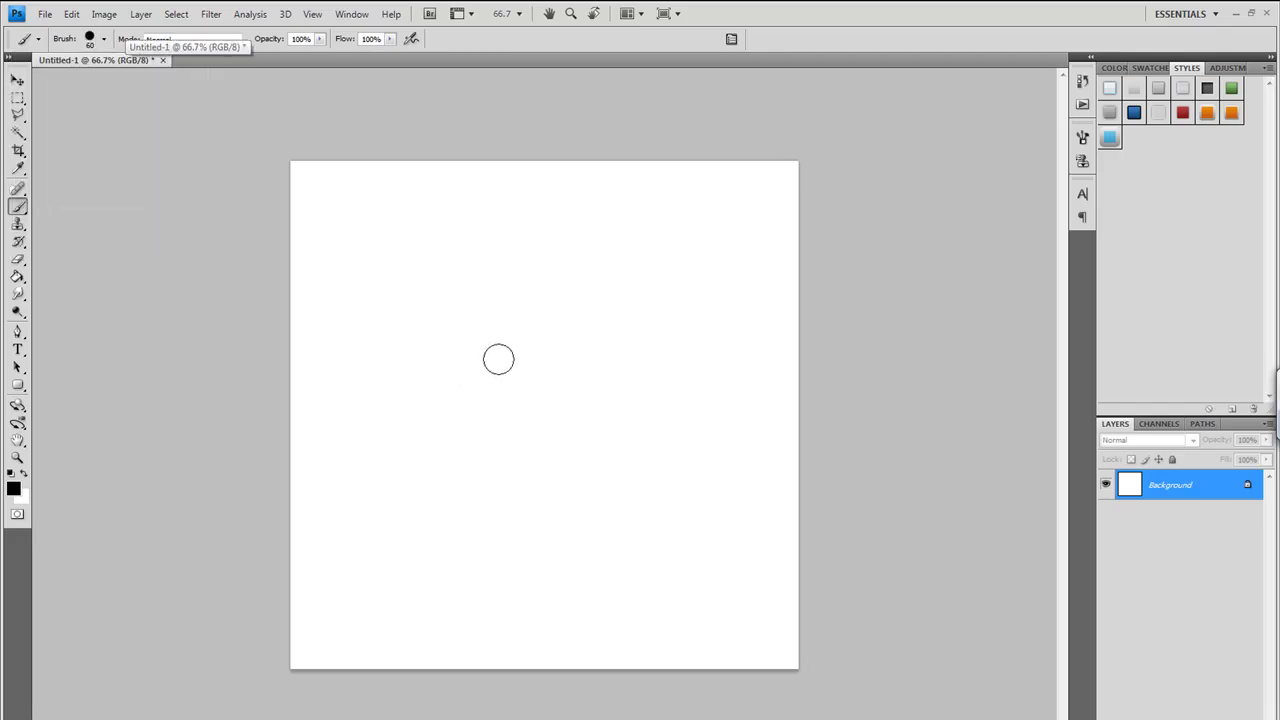
{"action": "left_click_drag", "start_coordinate": [419, 321], "coordinate": [659, 436]}
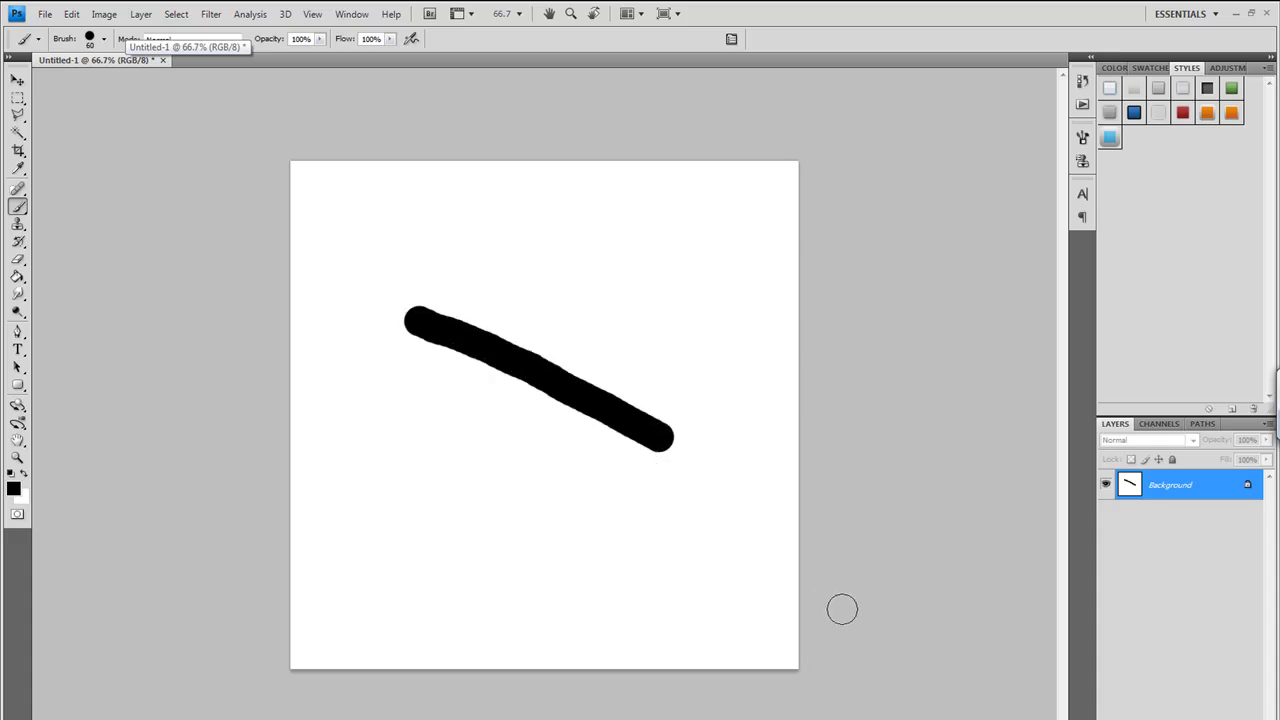
{"action": "mouse_move", "coordinate": [440, 360]}
{"action": "left_mouse_down"}
{"action": "mouse_move", "coordinate": [597, 463]}
{"action": "mouse_move", "coordinate": [545, 385]}
{"action": "left_mouse_up"}
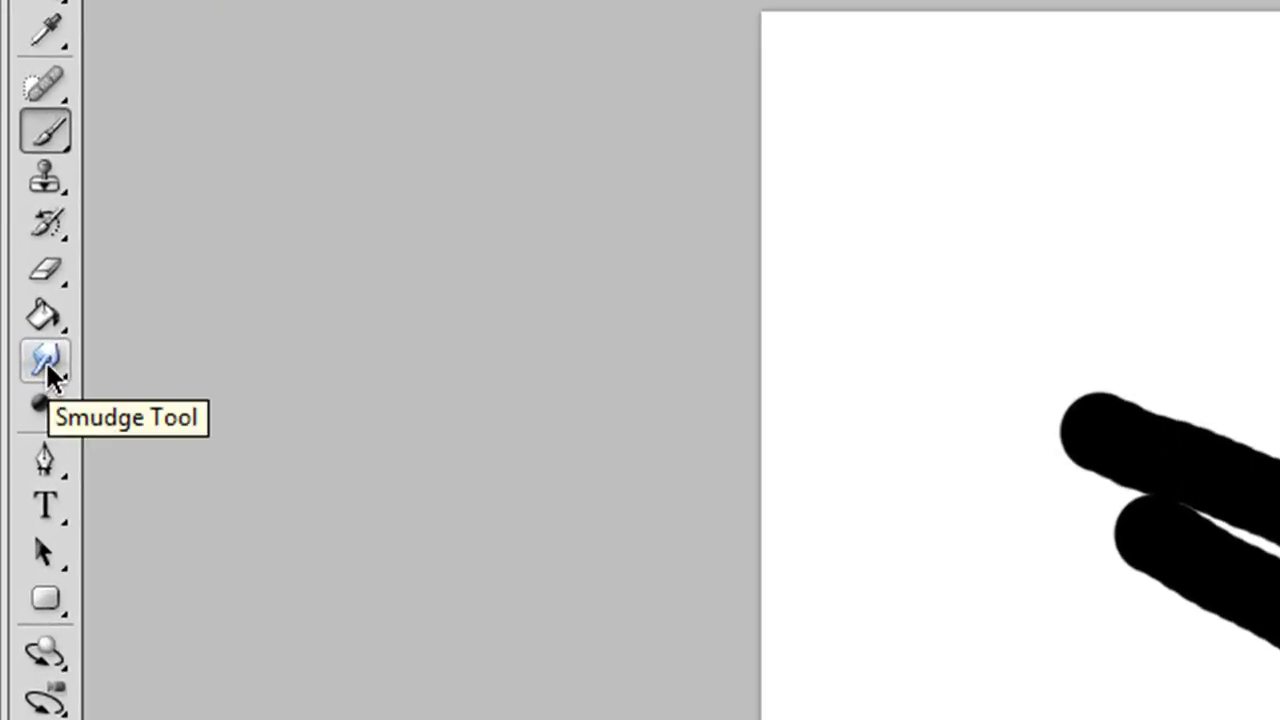
Step: Select the Smudge Tool from the Blur/Sharpen/Smudge flyout
{"action": "left_click", "coordinate": [18, 294]}
{"action": "key", "text": "shift+r"}
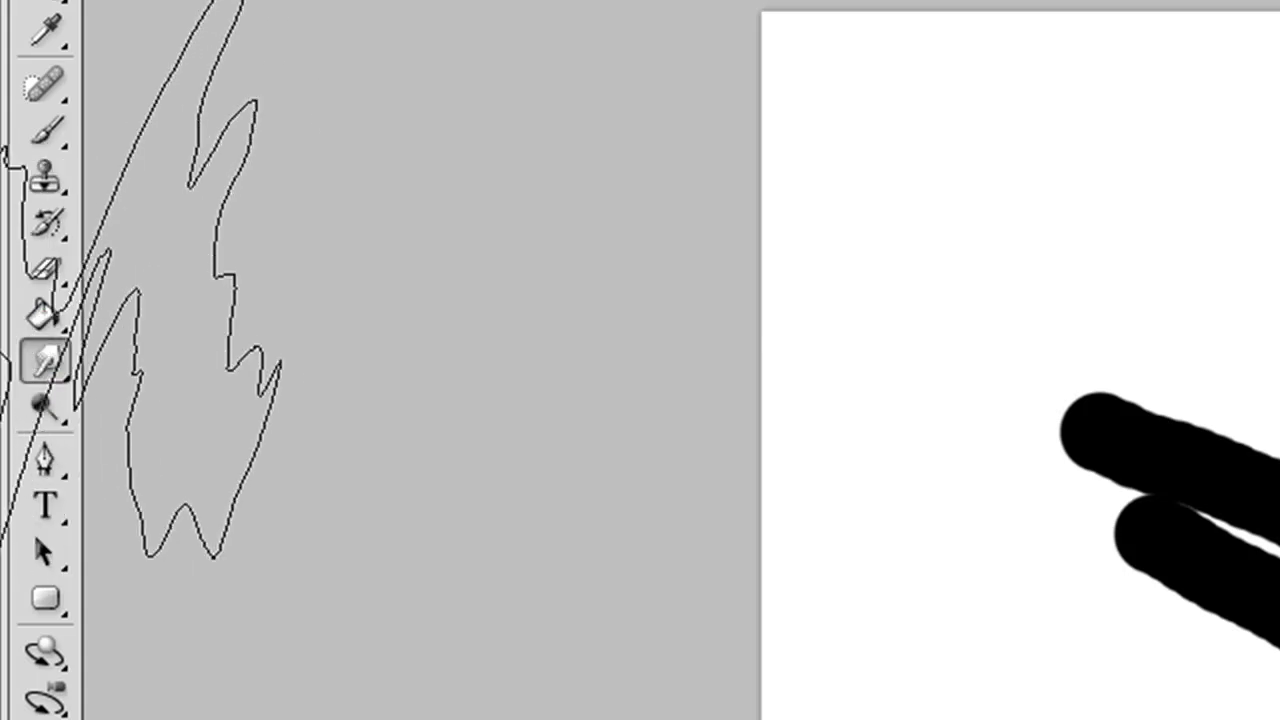
{"action": "left_click", "coordinate": [40, 368]}
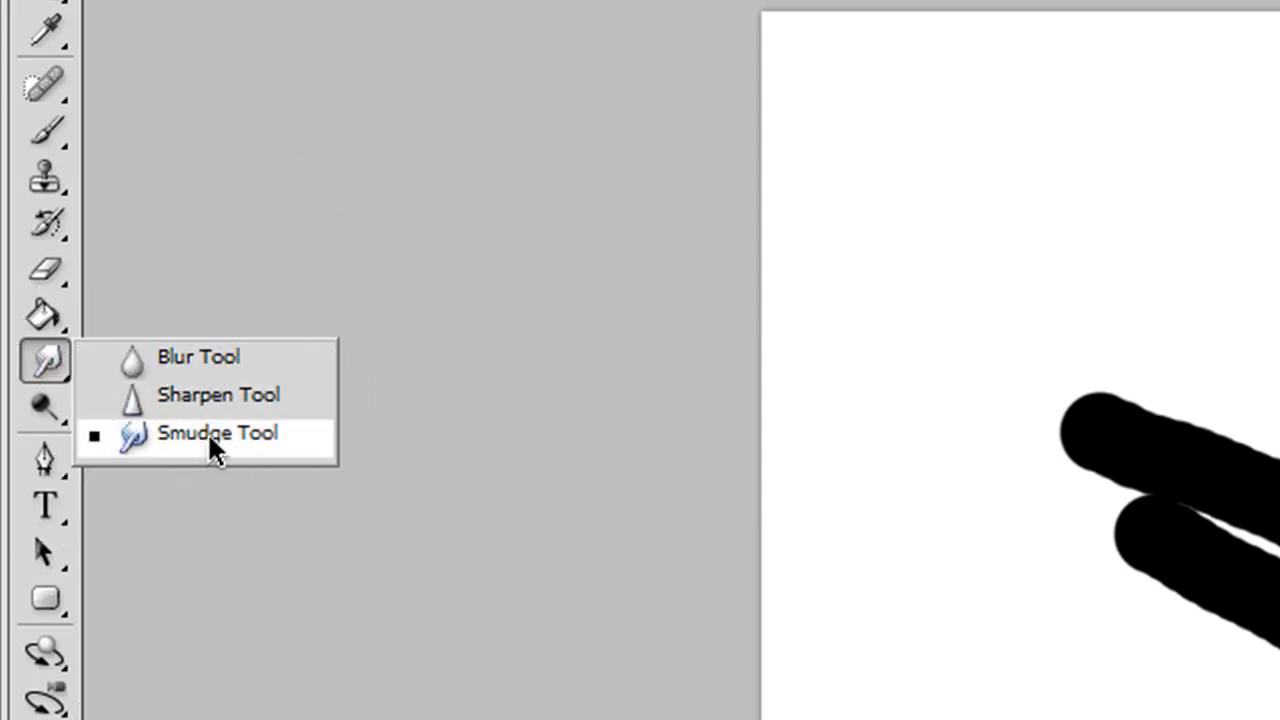
{"action": "left_click", "coordinate": [46, 357]}
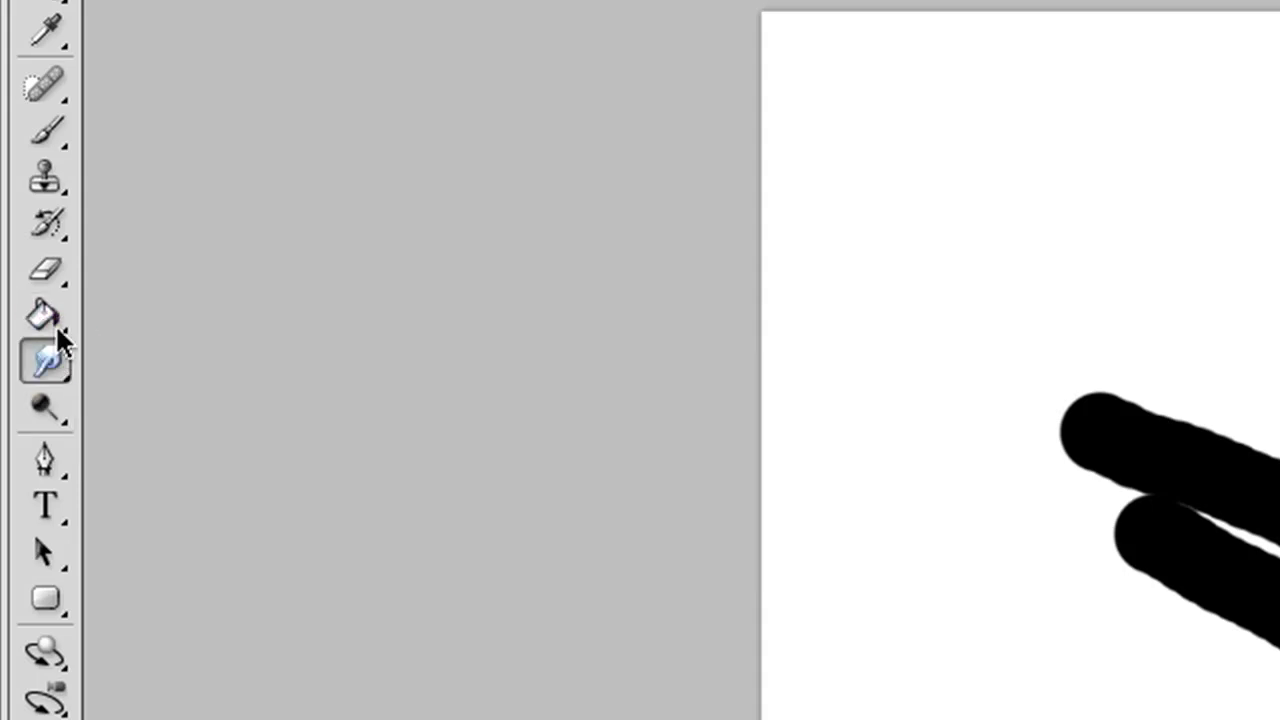
{"action": "left_click", "coordinate": [50, 362]}
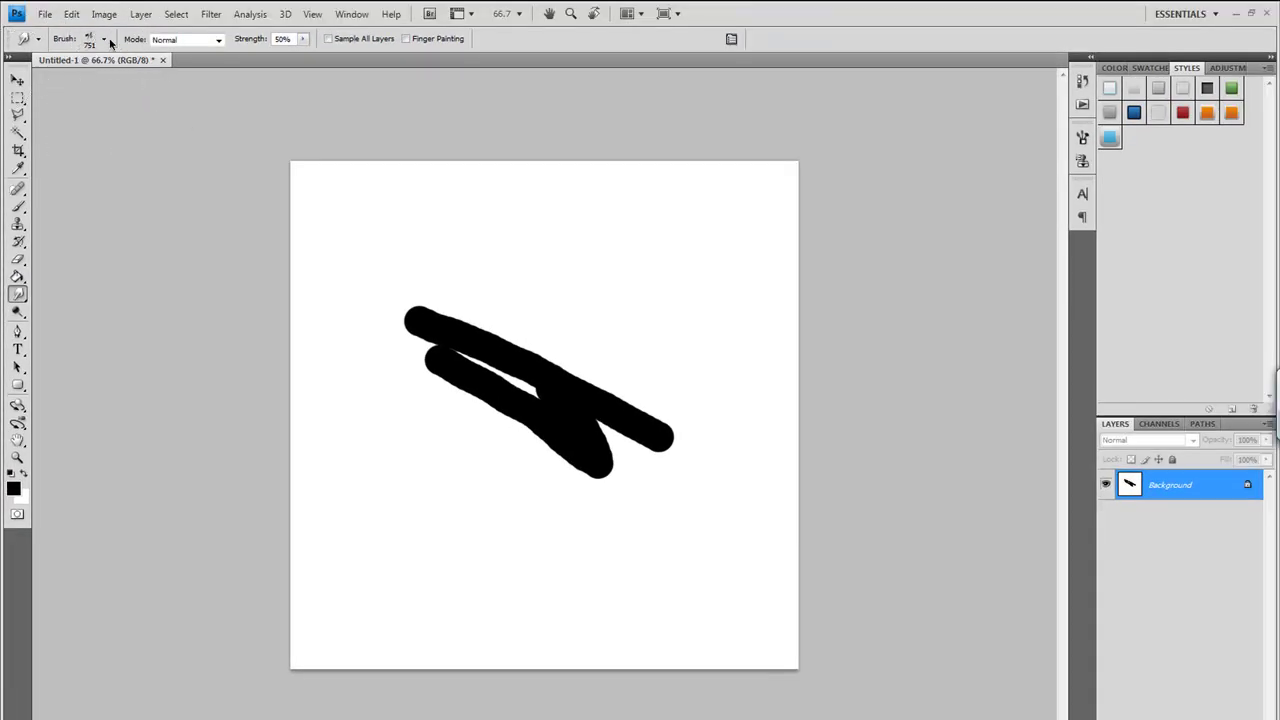
Step: Give the Smudge tool the 60 px round tip, enlarged to 125 px
{"action": "left_click", "coordinate": [100, 40]}
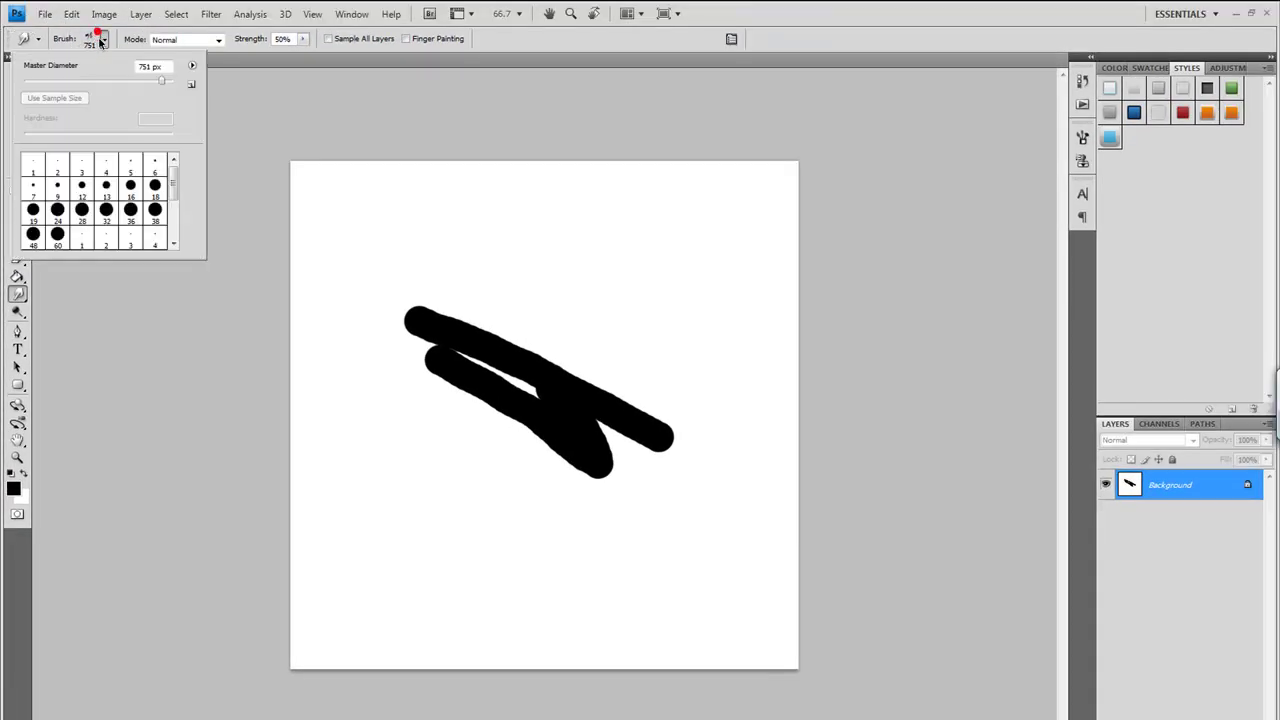
{"action": "left_click", "coordinate": [58, 235]}
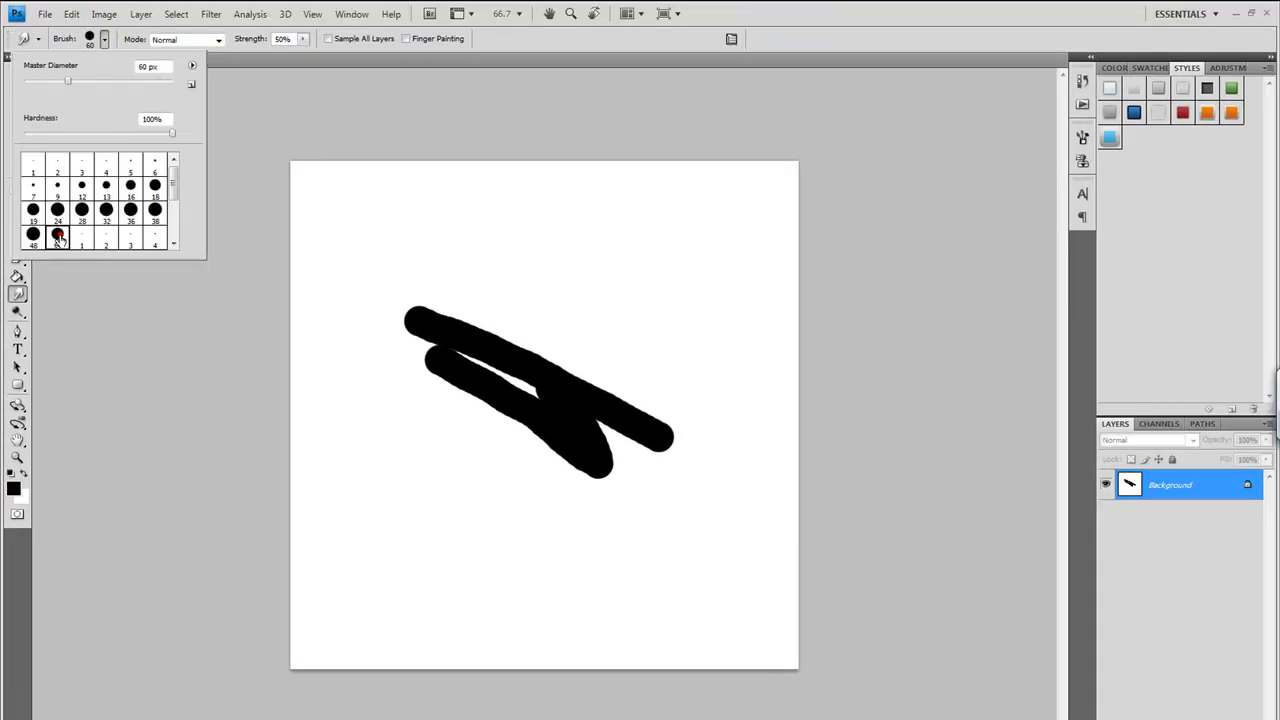
{"action": "left_click", "coordinate": [112, 37]}
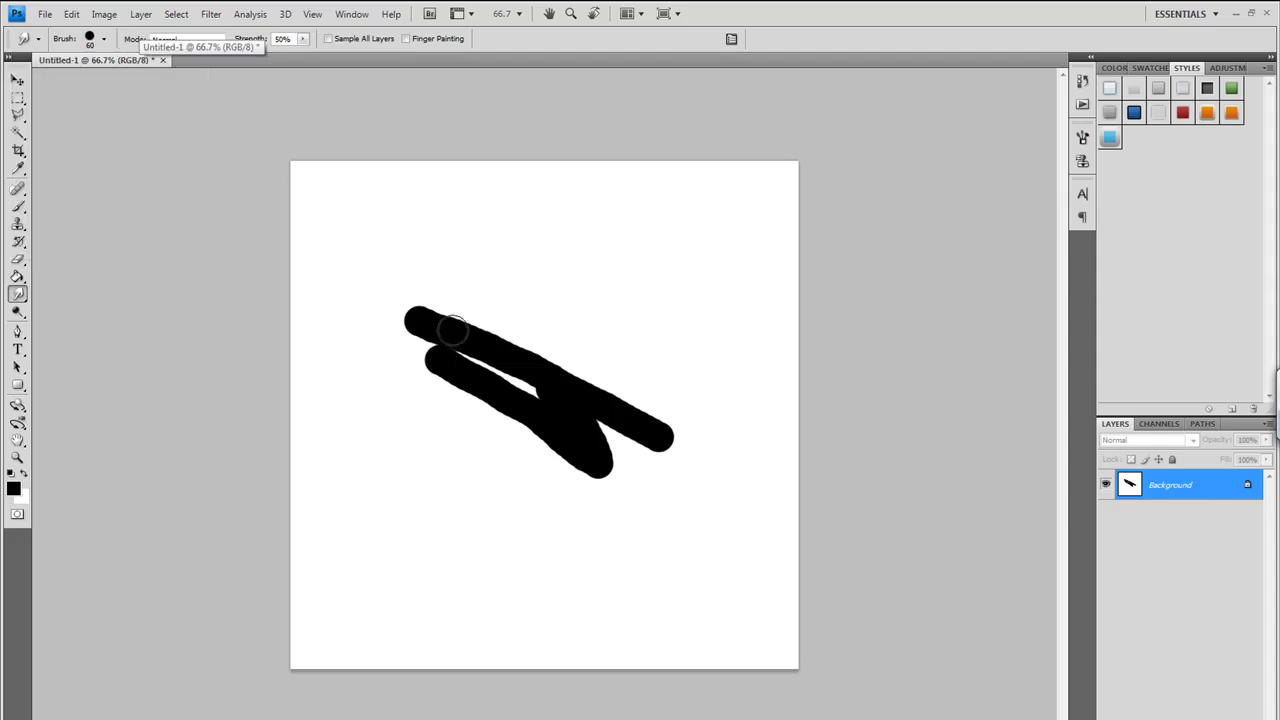
{"action": "key", "text": "bracketright"}
{"action": "key", "text": "bracketright"}
{"action": "key", "text": "bracketright"}
{"action": "key", "text": "bracketright"}
{"action": "key", "text": "bracketright"}
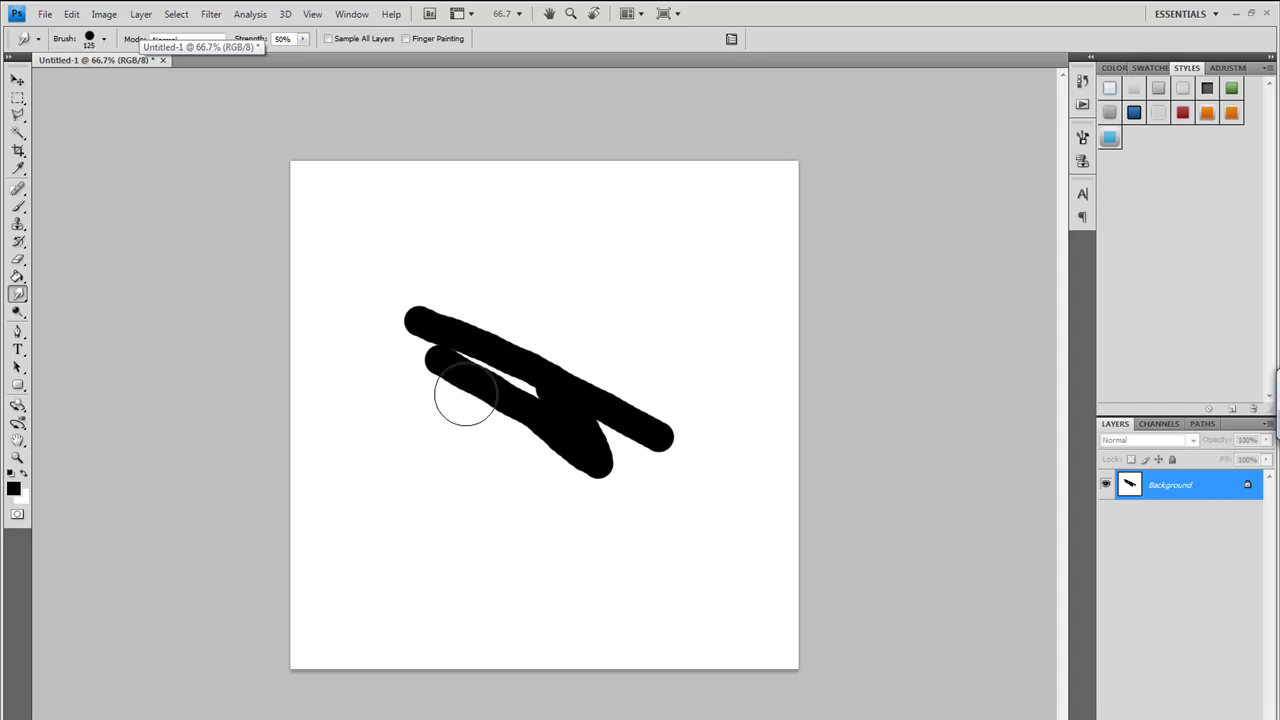
Step: Enlarge the smudge tip to 150 px and smear the black strokes into diagonal grey streaks
{"action": "key", "text": "bracketright"}
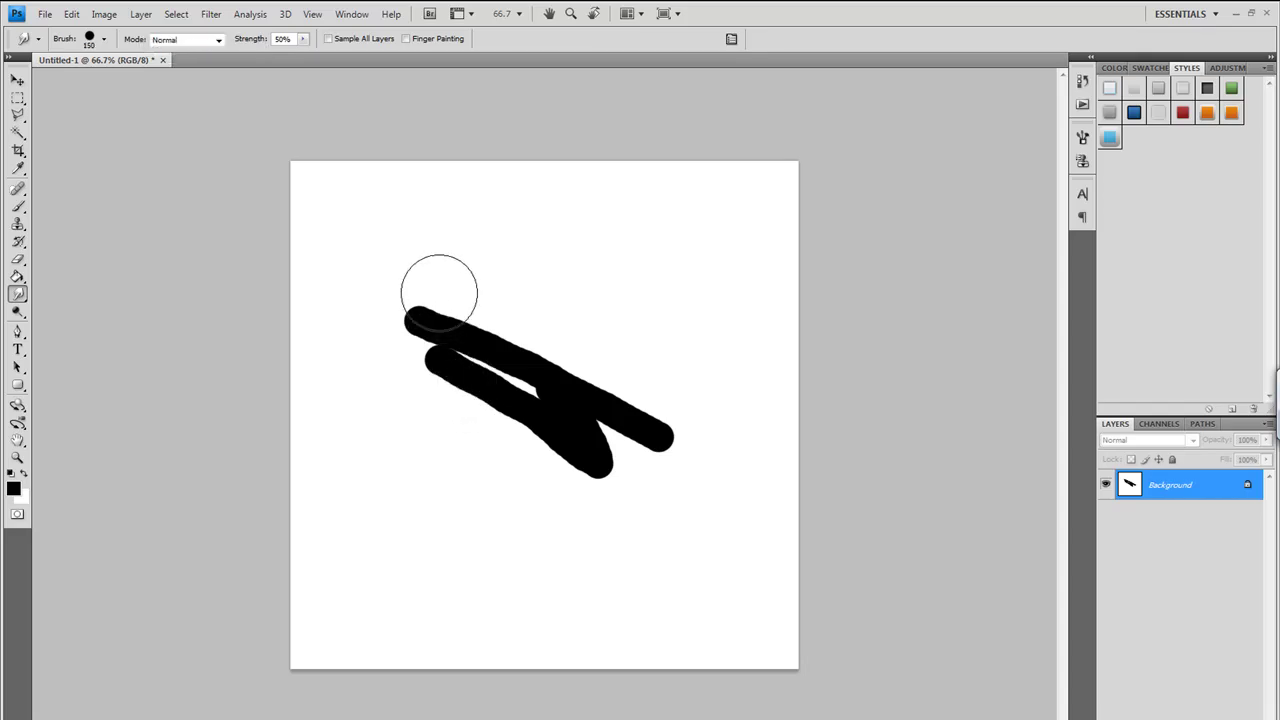
{"action": "left_click_drag", "start_coordinate": [440, 345], "coordinate": [410, 375]}
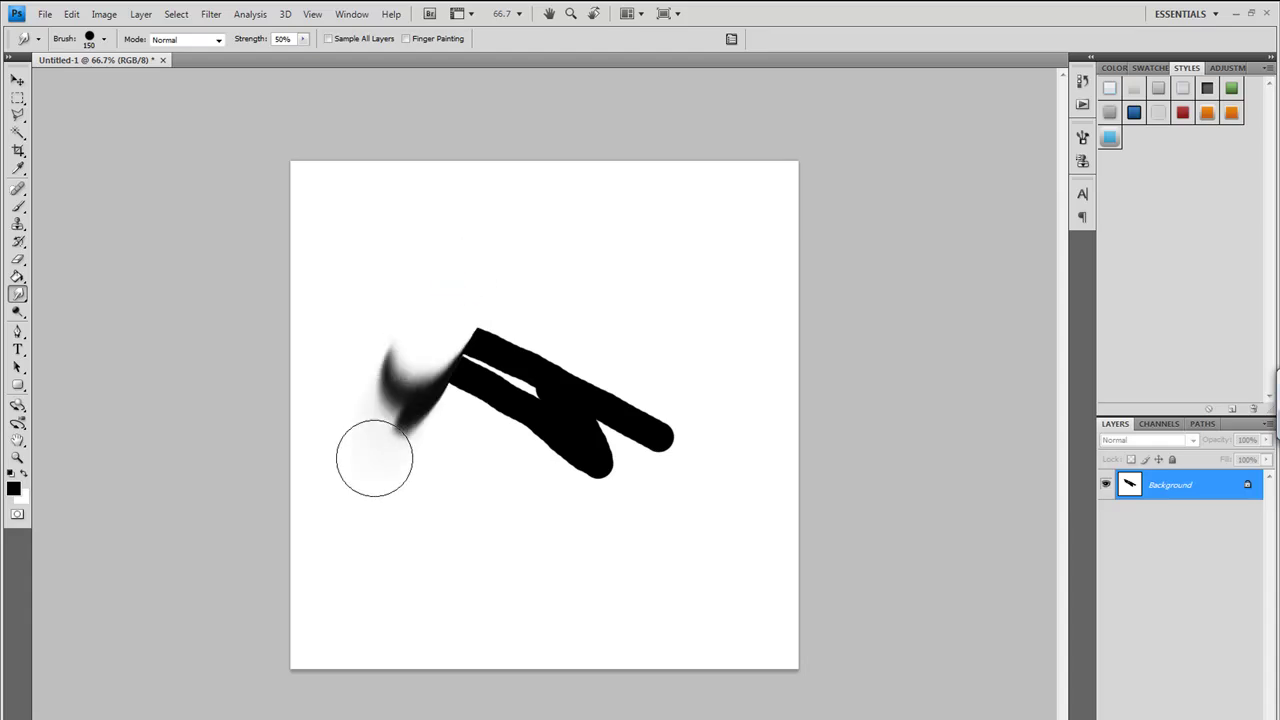
{"action": "left_click_drag", "start_coordinate": [374, 457], "coordinate": [477, 257]}
{"action": "mouse_move", "coordinate": [480, 335]}
{"action": "left_mouse_down"}
{"action": "mouse_move", "coordinate": [432, 442]}
{"action": "mouse_move", "coordinate": [509, 253]}
{"action": "mouse_move", "coordinate": [444, 442]}
{"action": "mouse_move", "coordinate": [551, 220]}
{"action": "mouse_move", "coordinate": [561, 224]}
{"action": "mouse_move", "coordinate": [448, 504]}
{"action": "mouse_move", "coordinate": [528, 394]}
{"action": "mouse_move", "coordinate": [600, 257]}
{"action": "mouse_move", "coordinate": [618, 255]}
{"action": "mouse_move", "coordinate": [524, 370]}
{"action": "mouse_move", "coordinate": [434, 522]}
{"action": "mouse_move", "coordinate": [626, 240]}
{"action": "left_mouse_up"}
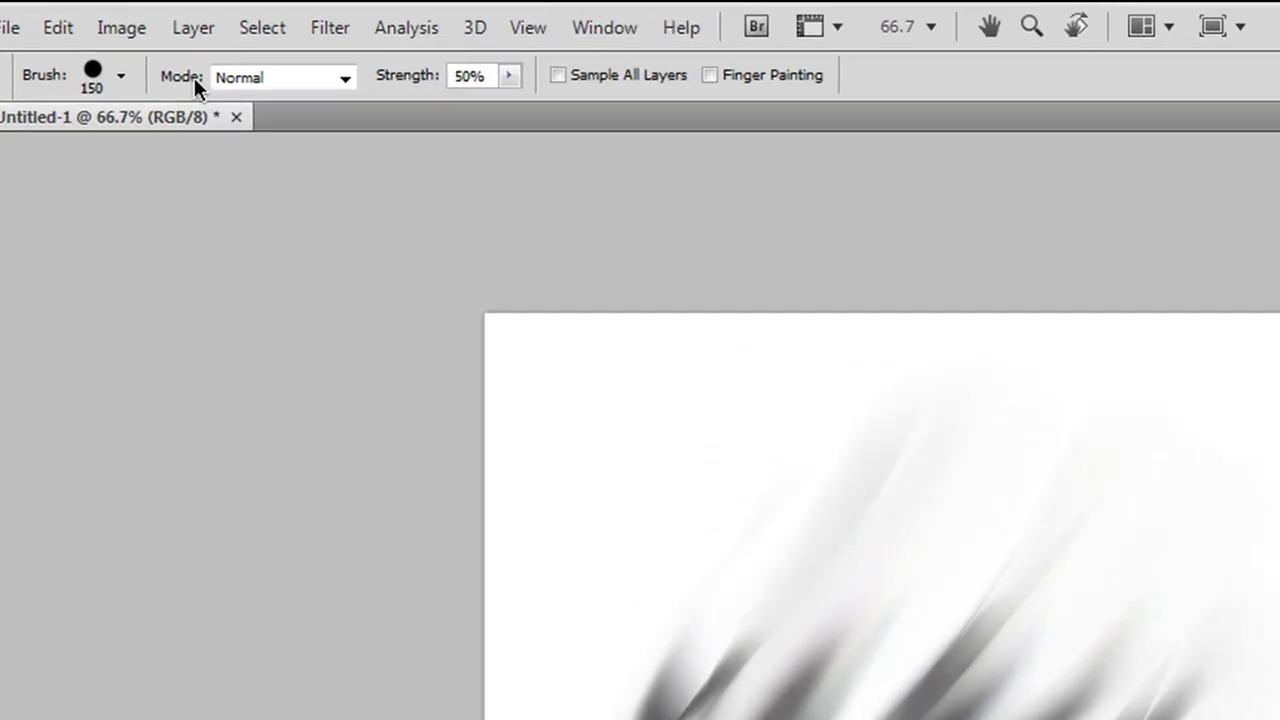
Step: Apply the Black and White adjustment to the smudged canvas
{"action": "left_click", "coordinate": [104, 14]}
{"action": "left_click", "coordinate": [140, 132]}
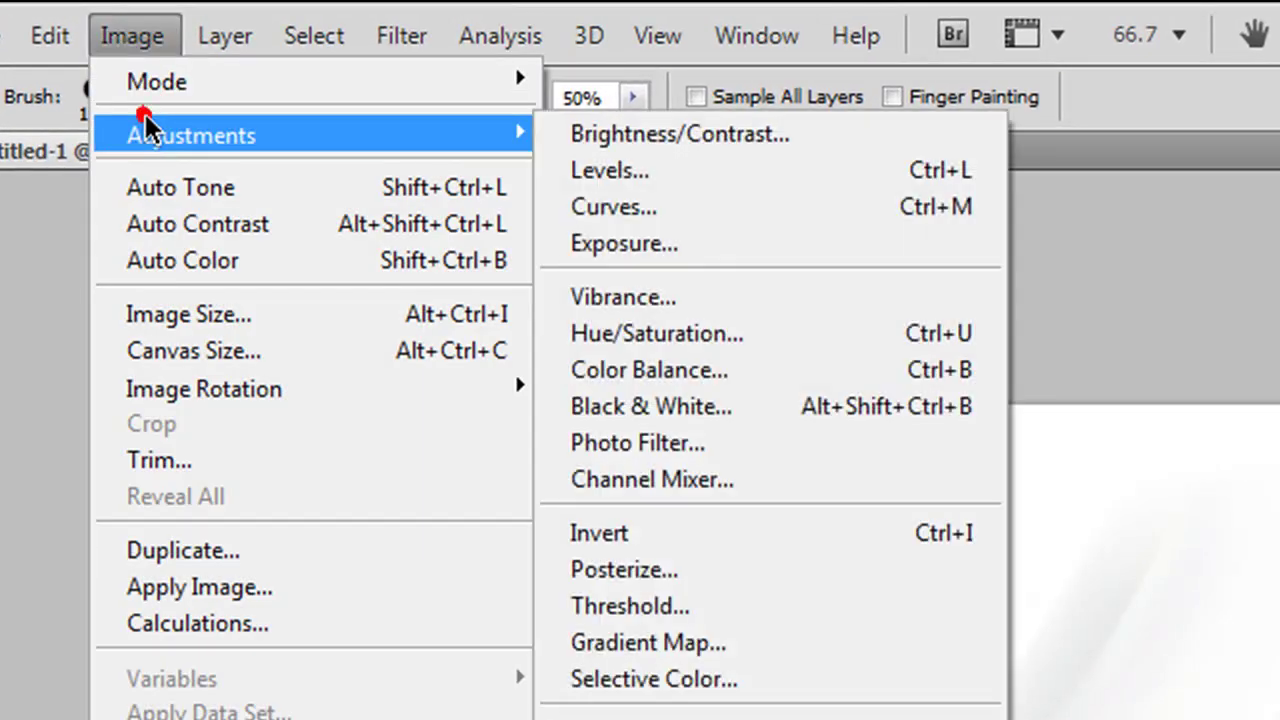
{"action": "left_click", "coordinate": [692, 402]}
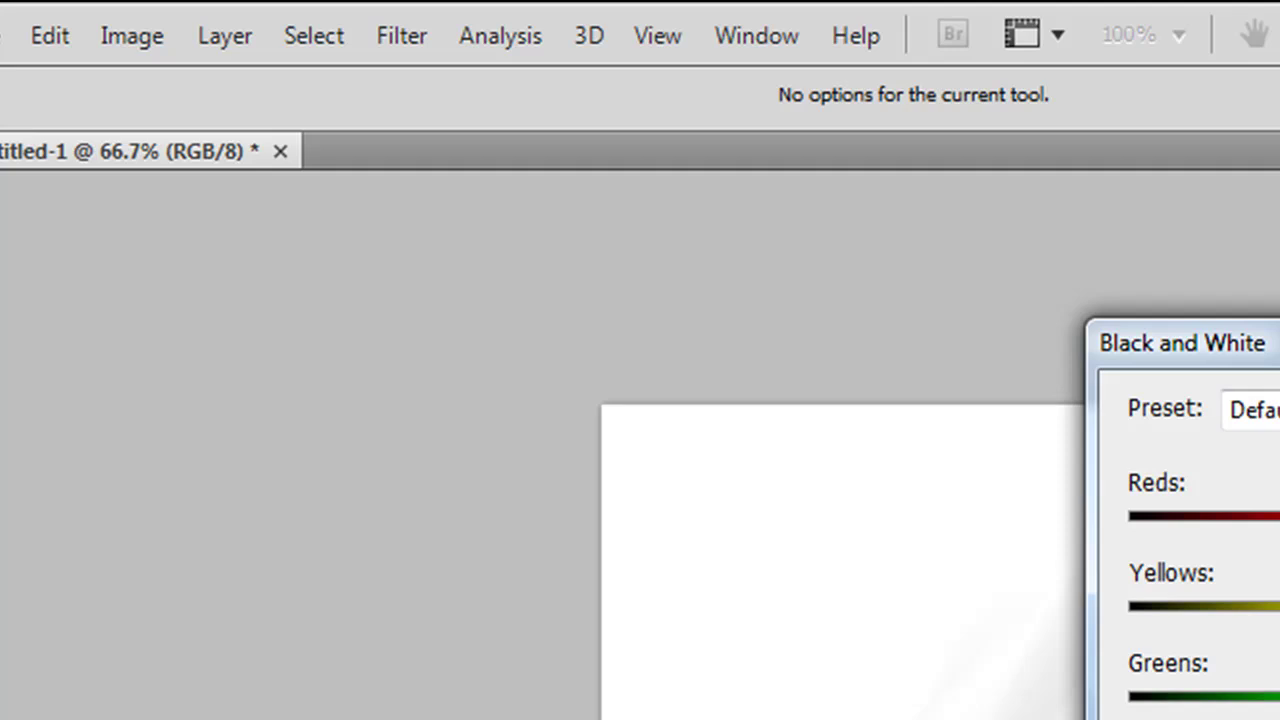
{"action": "key", "text": "Escape"}
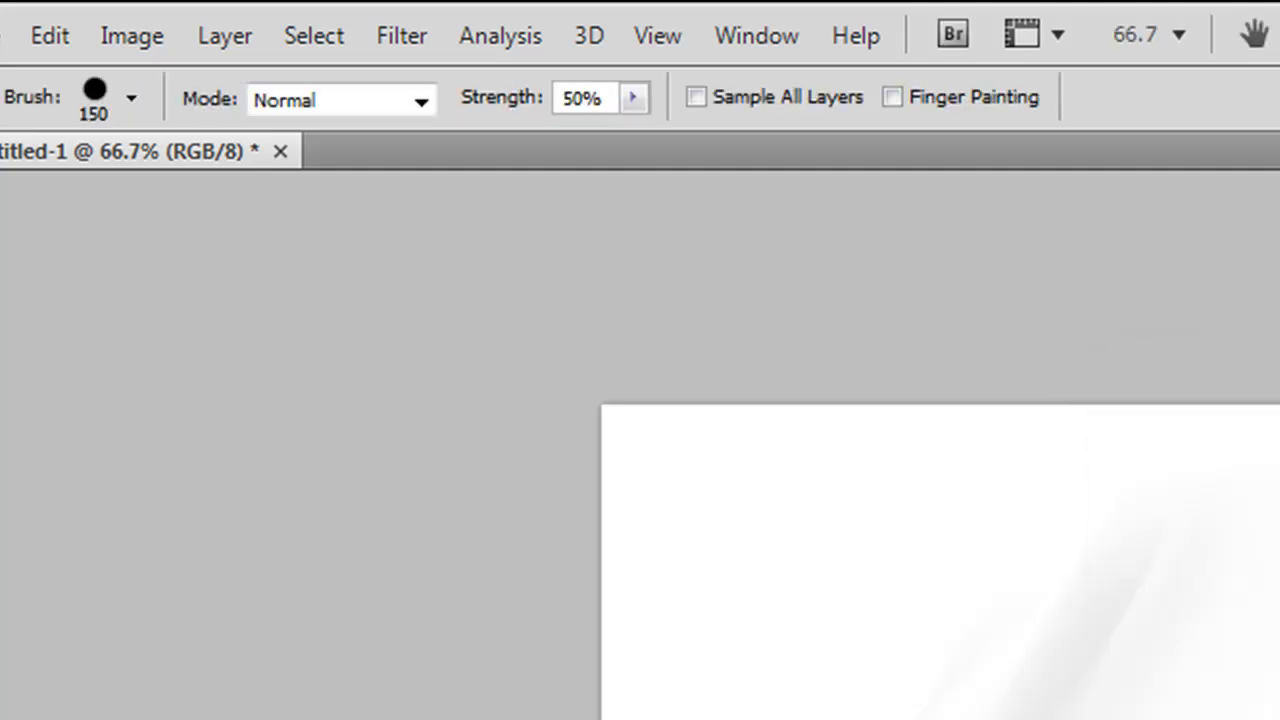
Step: Bring up the Levels adjustment from Image > Adjustments
{"action": "left_click", "coordinate": [132, 38]}
{"action": "mouse_move", "coordinate": [148, 135]}
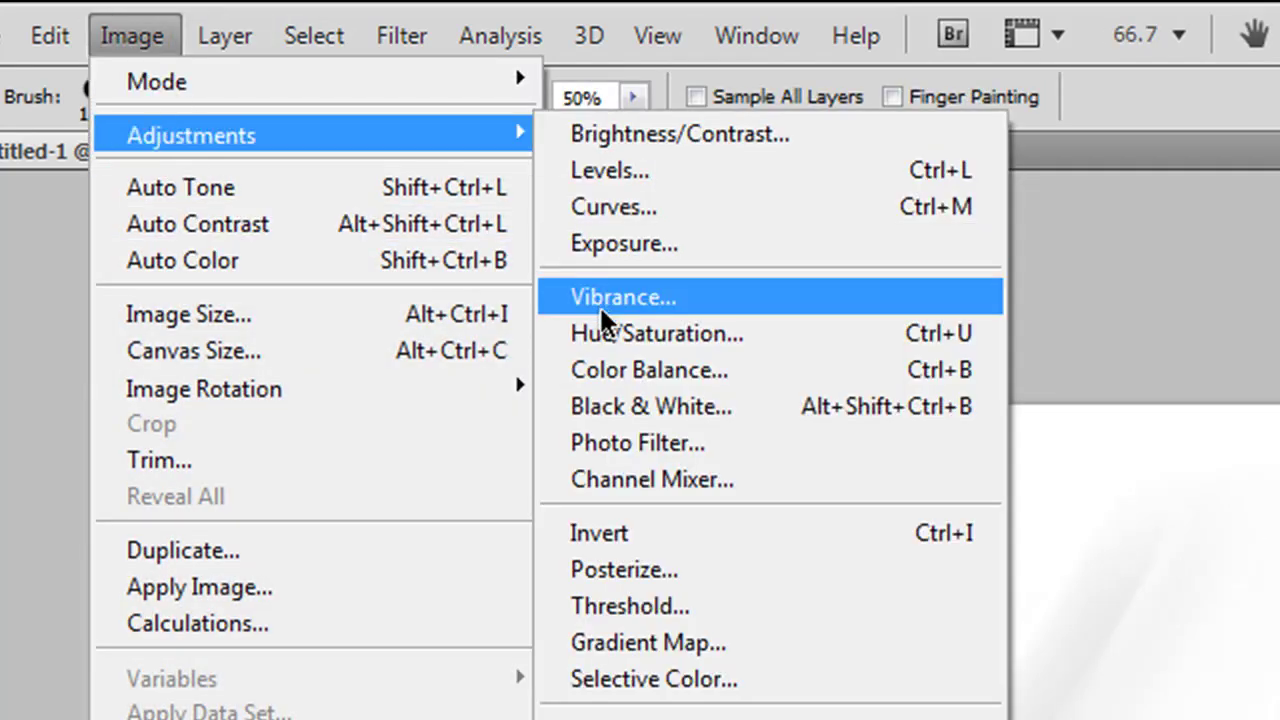
{"action": "left_click", "coordinate": [588, 172]}
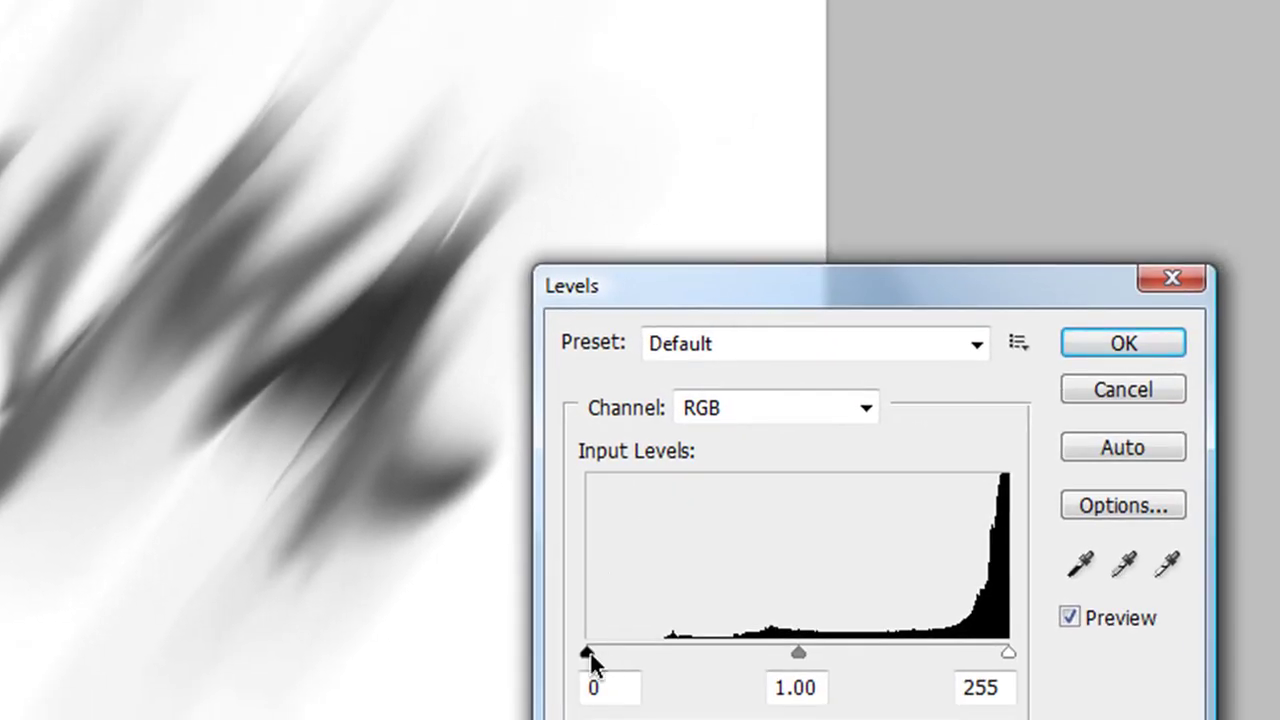
Step: Drag the Levels black input slider from 0 to 57 to deepen the streaks
{"action": "left_click_drag", "start_coordinate": [588, 654], "coordinate": [696, 642]}
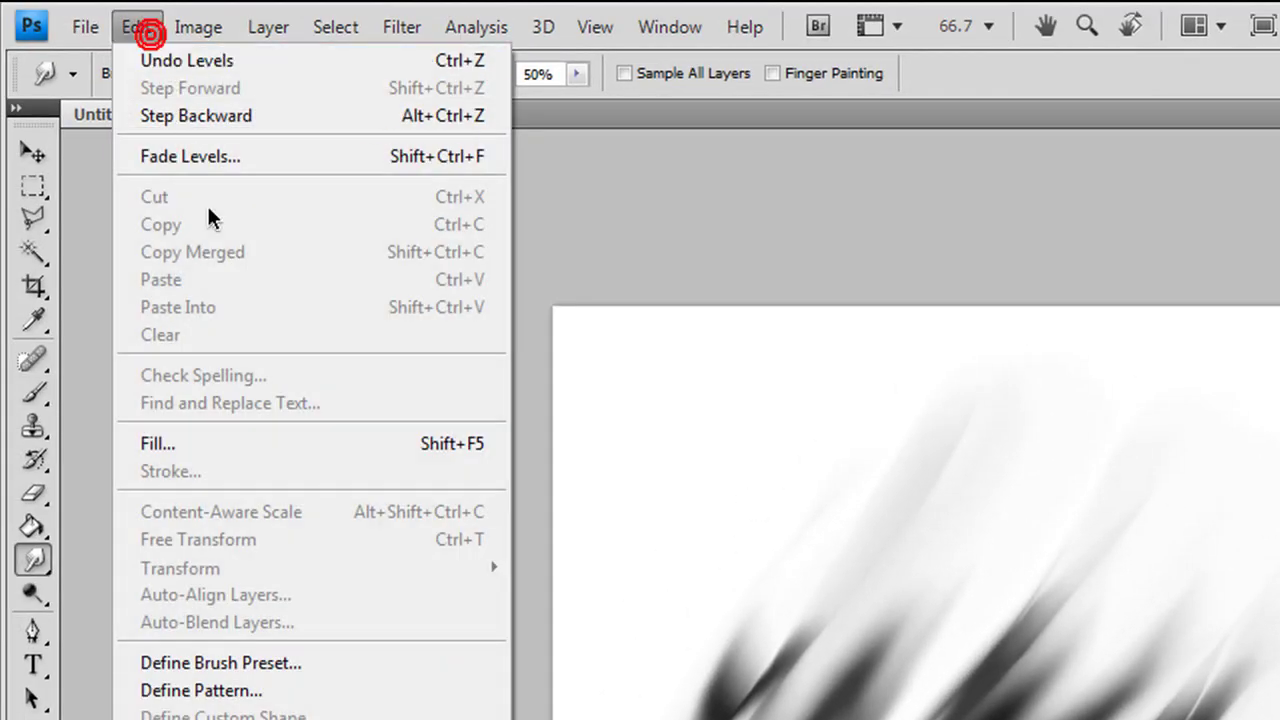
Step: Define the smudged canvas as a 954 px brush preset named 'Ab'
{"action": "left_click", "coordinate": [255, 663]}
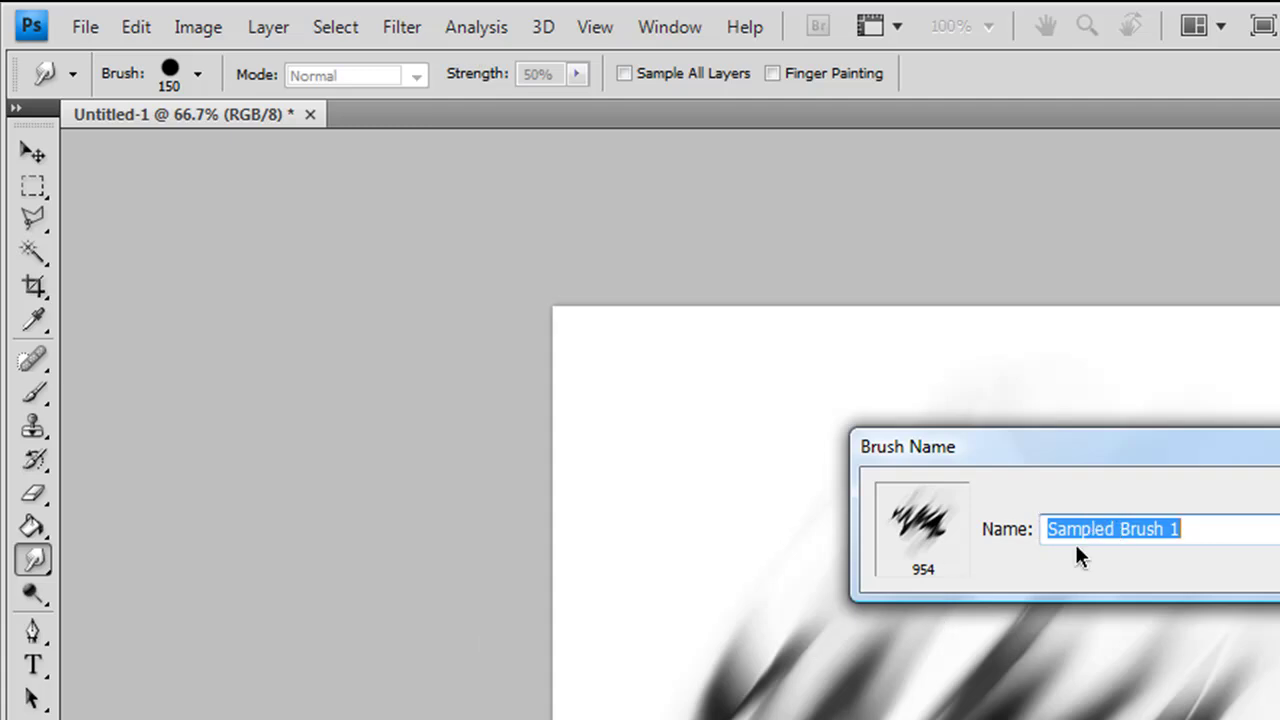
{"action": "type", "text": "Abstract"}
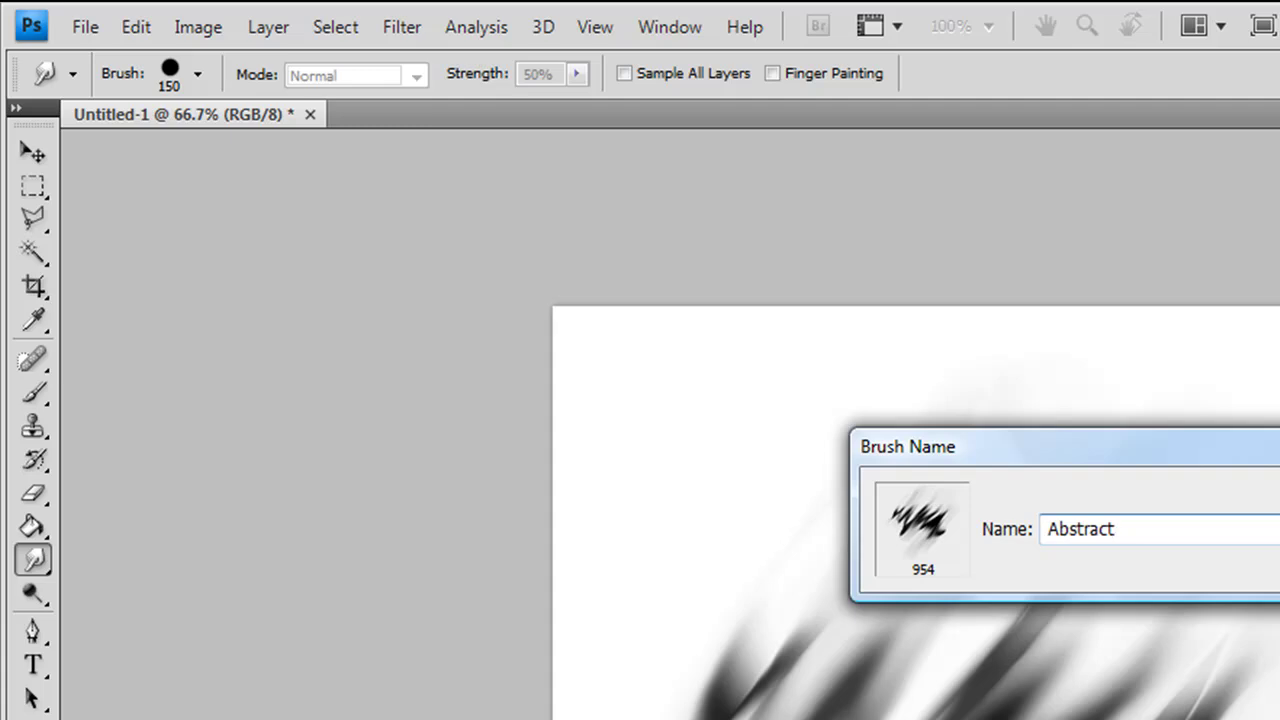
{"action": "key", "text": "Return"}
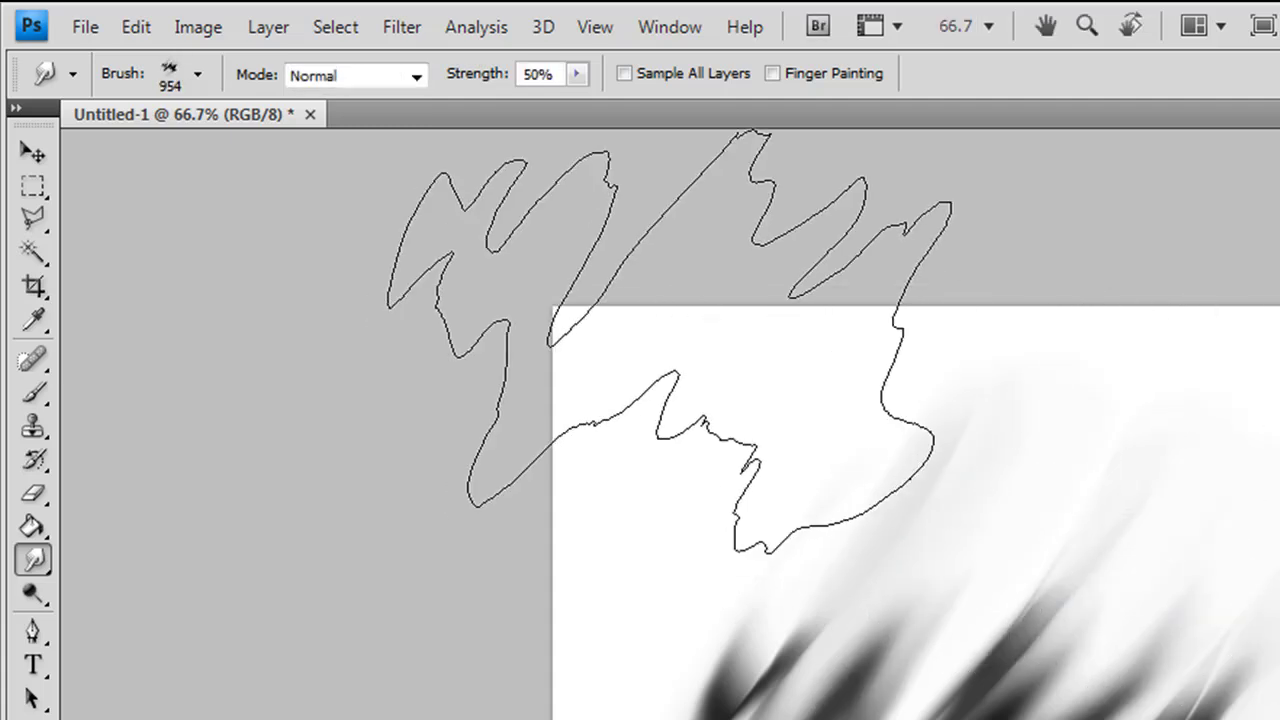
Step: Switch to the Brush tool with the new 954 px sampled tip
{"action": "left_click", "coordinate": [33, 393]}
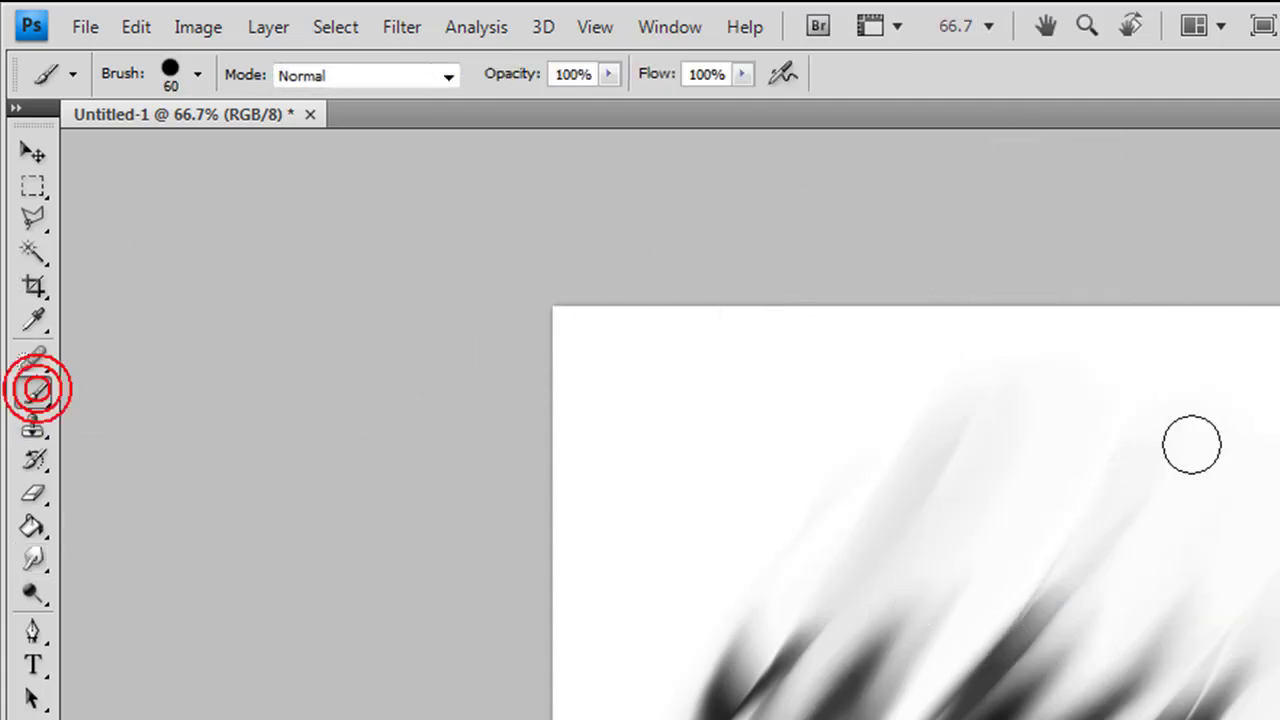
{"action": "left_click", "coordinate": [198, 74]}
{"action": "scroll", "coordinate": [318, 450], "scroll_direction": "down", "scroll_amount": 5}
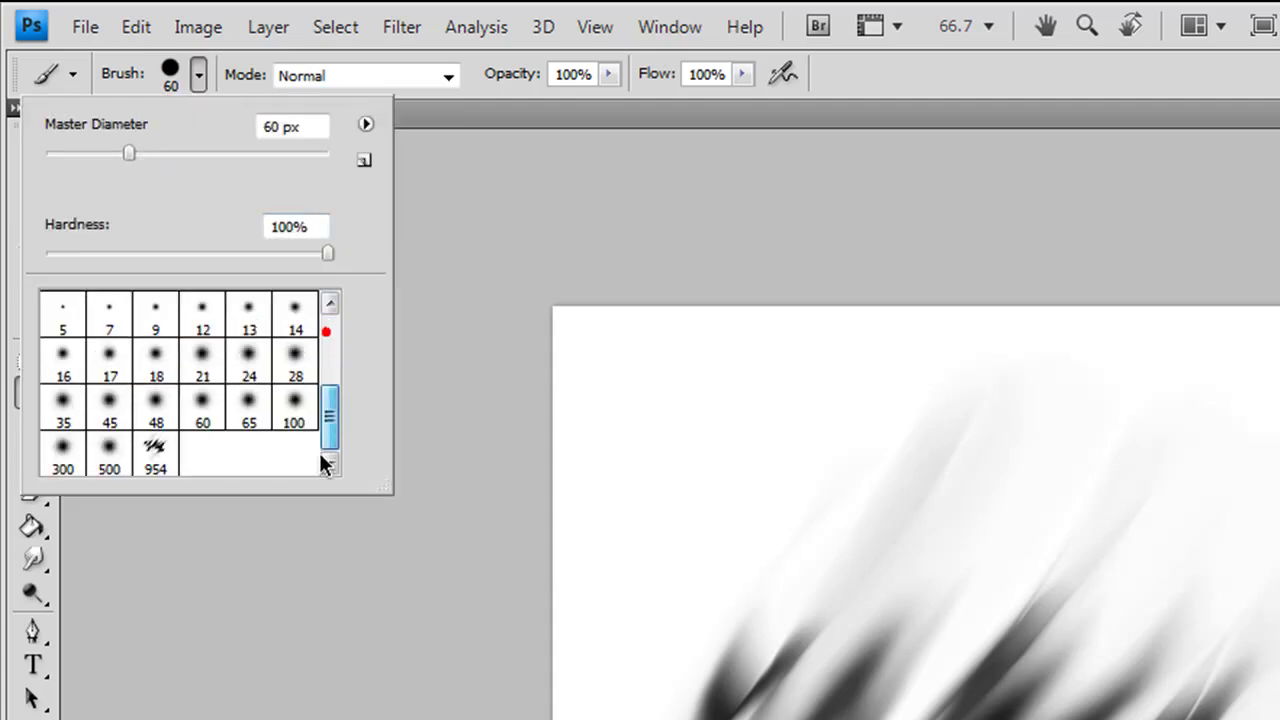
{"action": "left_click", "coordinate": [158, 450]}
Step: Stamp test marks with the 954 brush, then undo them
{"action": "left_click", "coordinate": [1194, 577]}
{"action": "left_click", "coordinate": [1194, 577]}
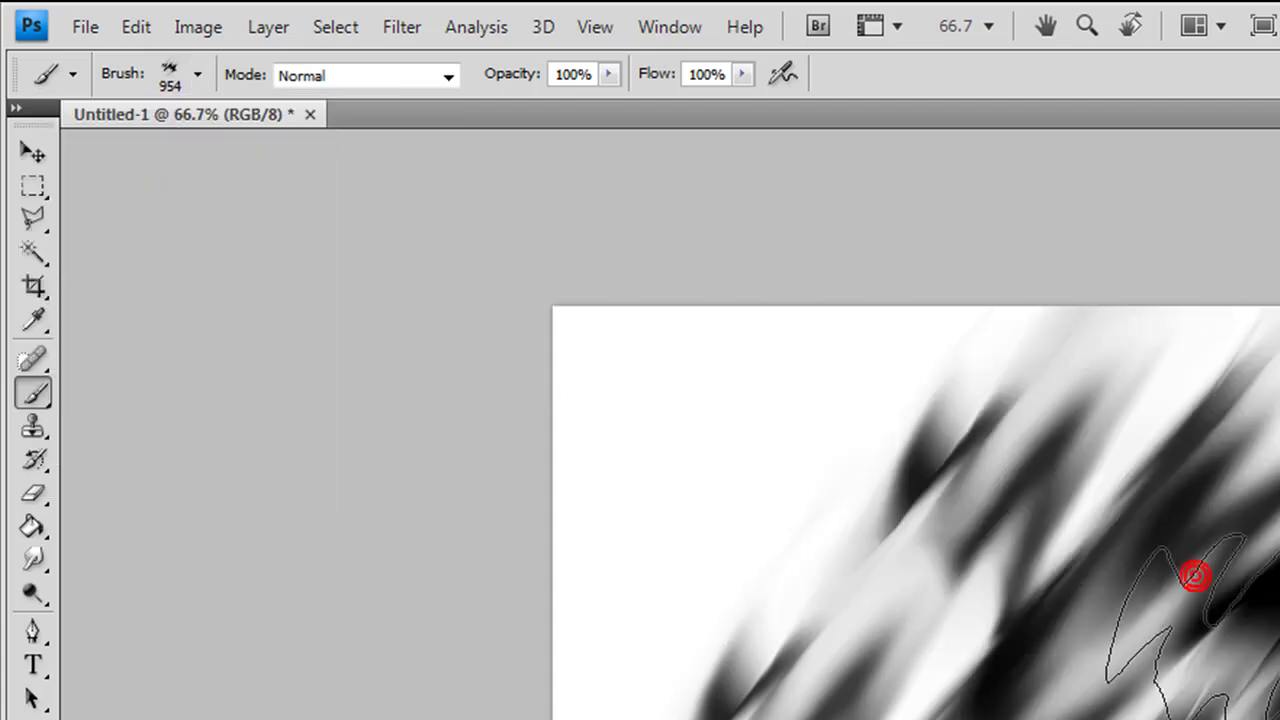
{"action": "left_click", "coordinate": [715, 700]}
{"action": "key", "text": "ctrl+z"}
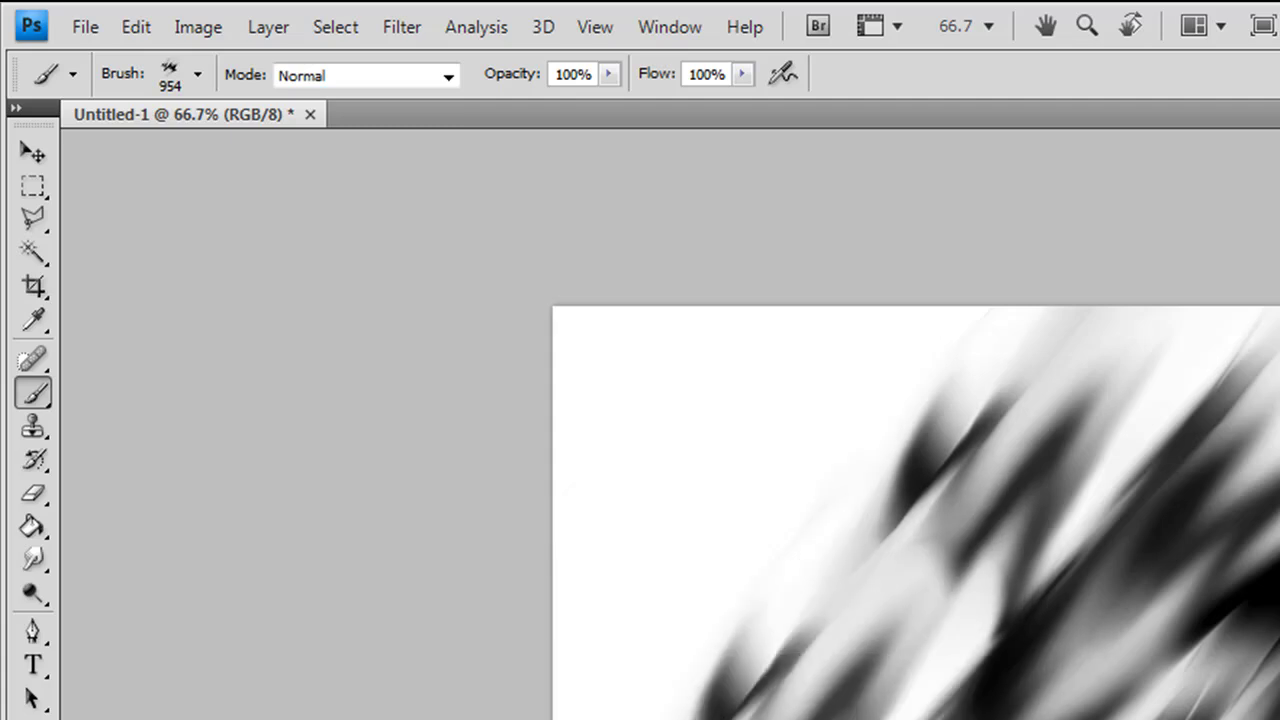
{"action": "left_click", "coordinate": [199, 74]}
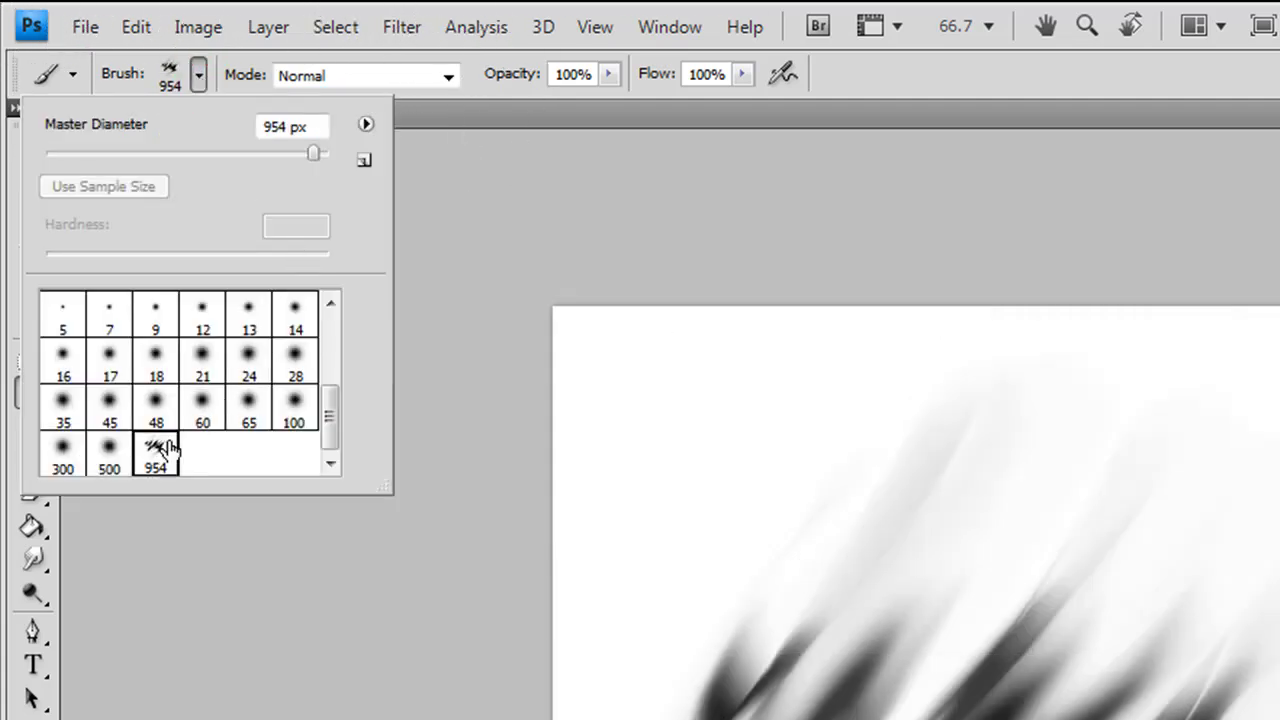
Step: Show the brush preset picker's flyout menu listing preset commands and brush sets
{"action": "left_click", "coordinate": [366, 124]}
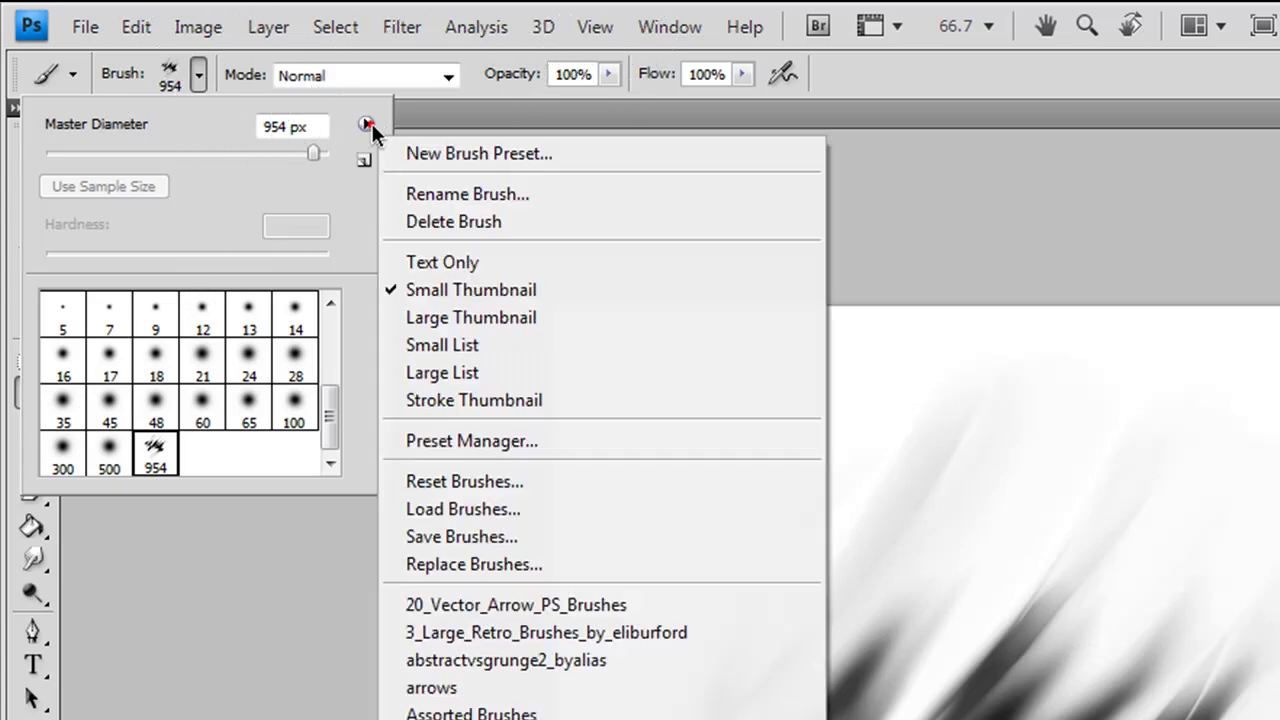
{"action": "left_click", "coordinate": [363, 133]}
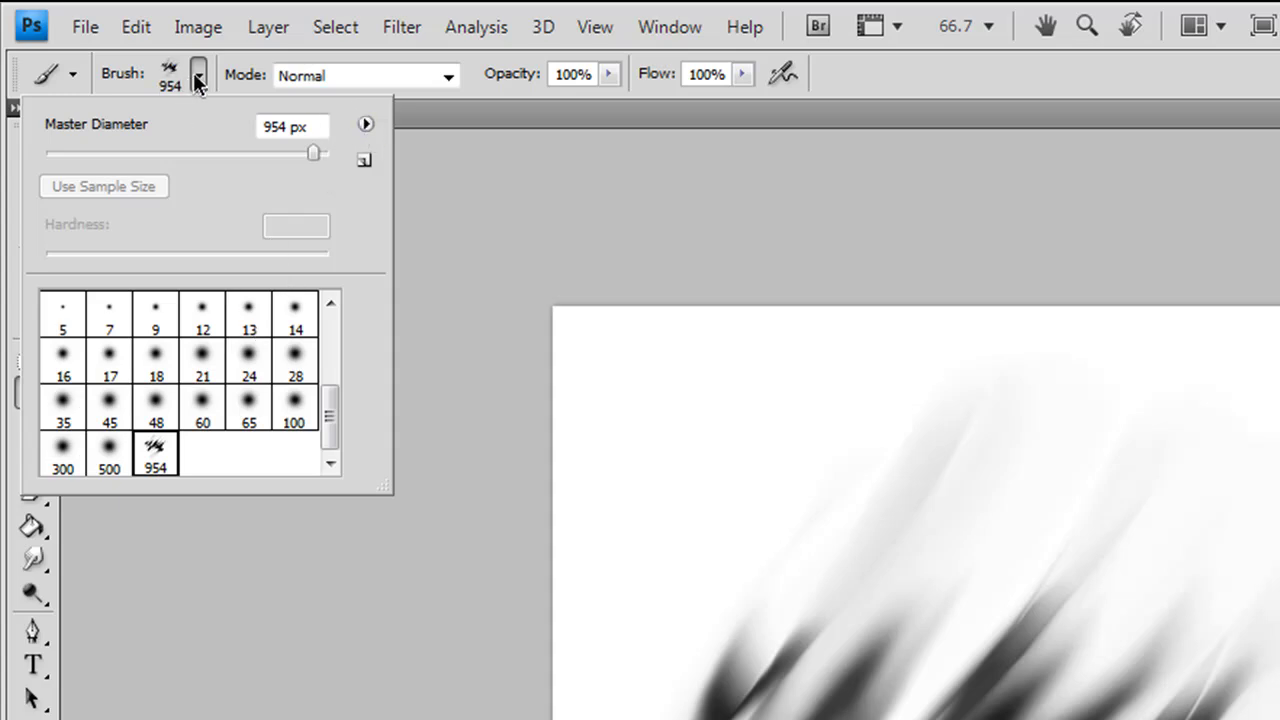
{"action": "left_click", "coordinate": [366, 126]}
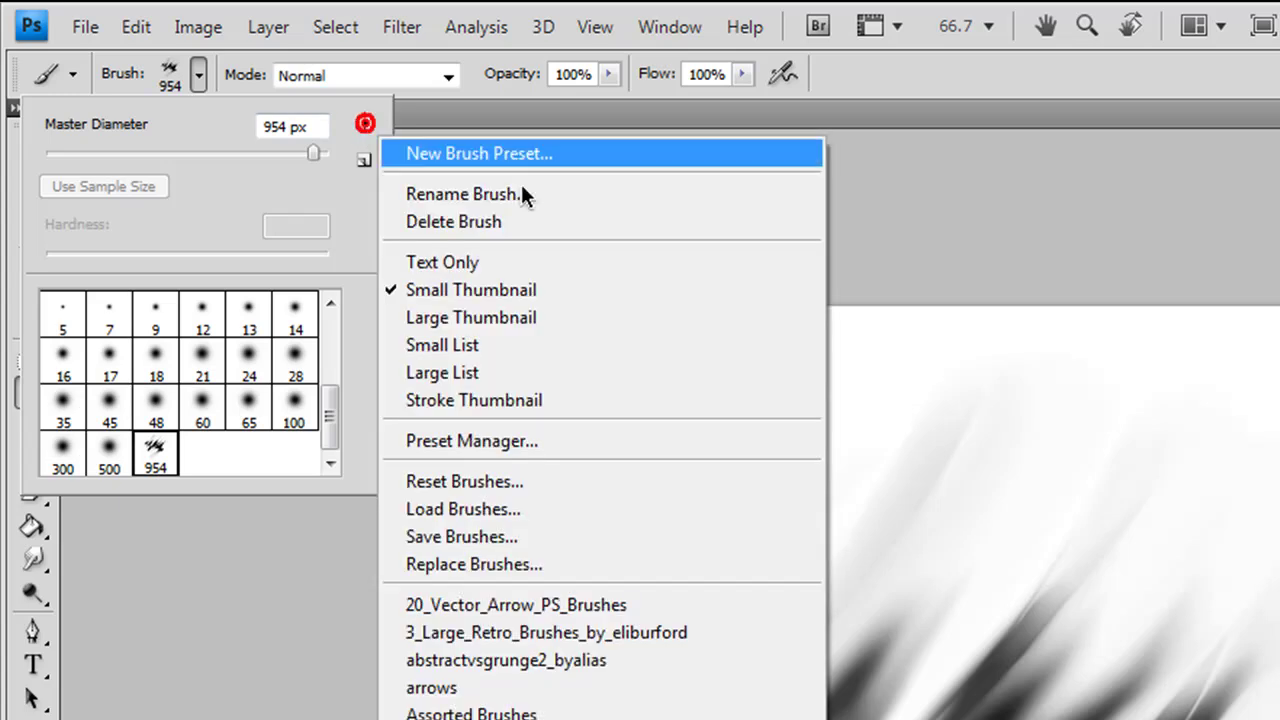
Step: Export only the 954 sampled smudge tip as a new brush set file via the Preset Manager
{"action": "left_click", "coordinate": [515, 441]}
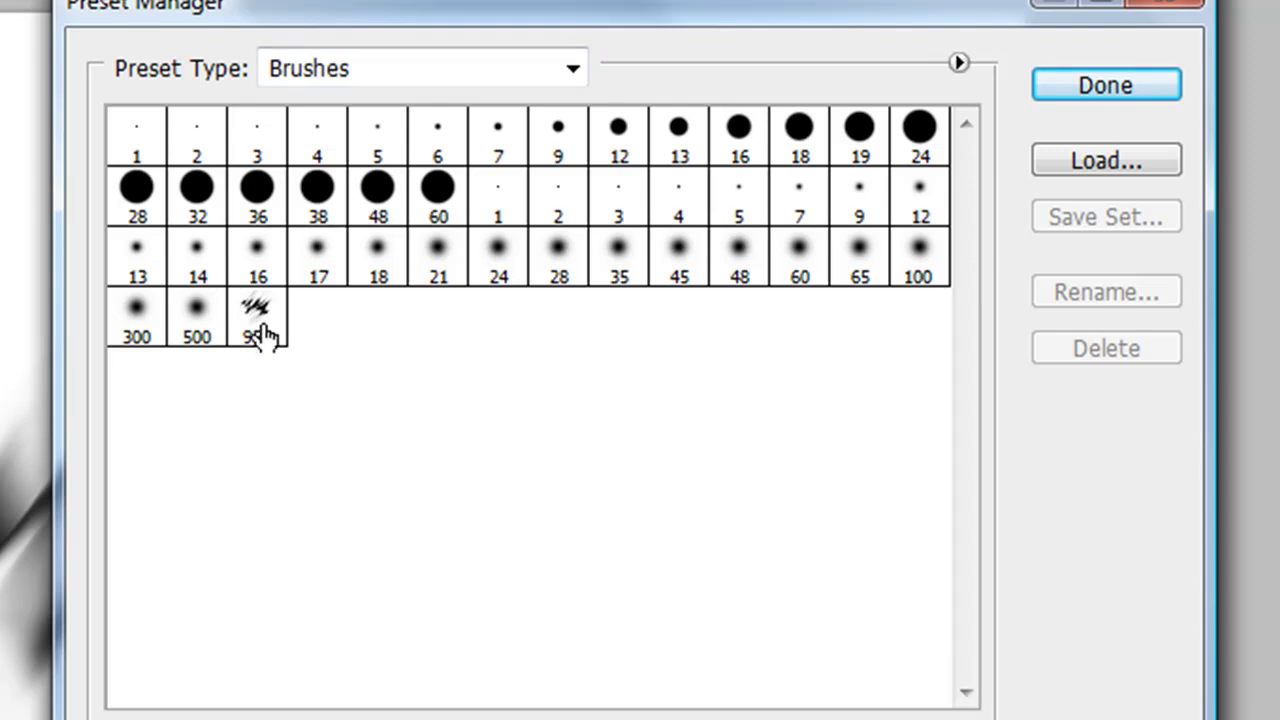
{"action": "left_click", "coordinate": [712, 470]}
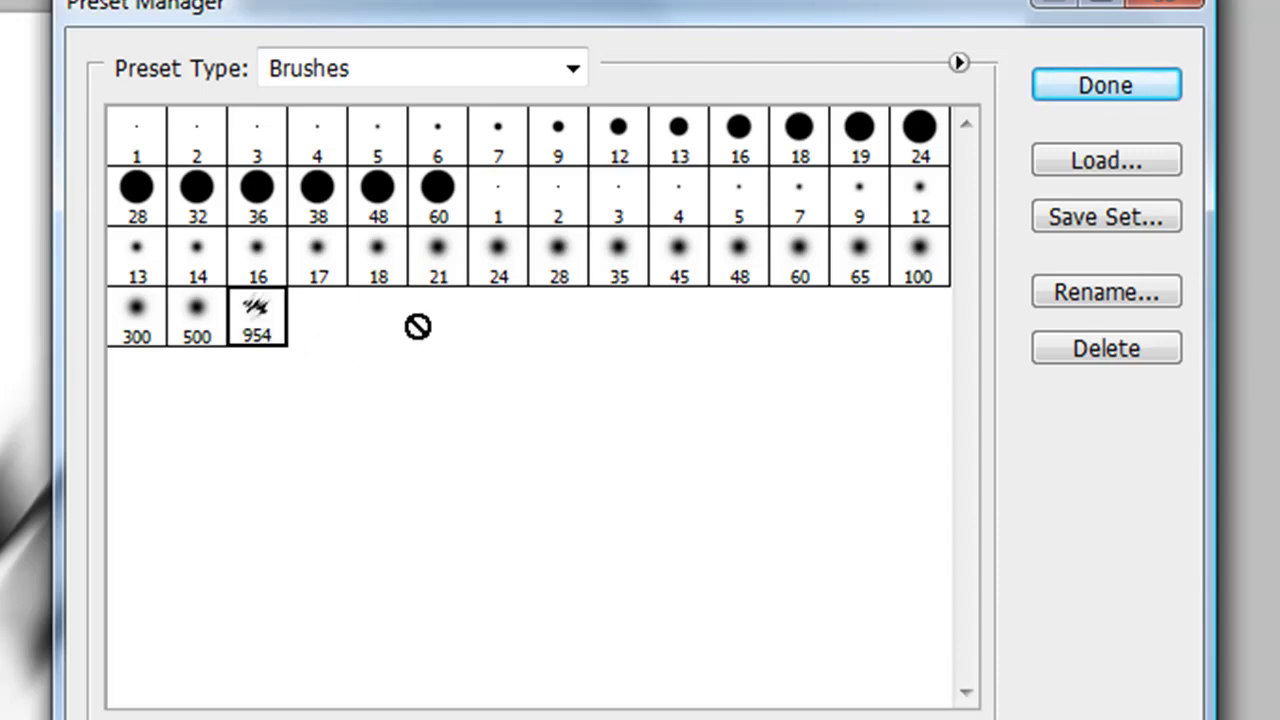
{"action": "left_click", "coordinate": [1097, 211]}
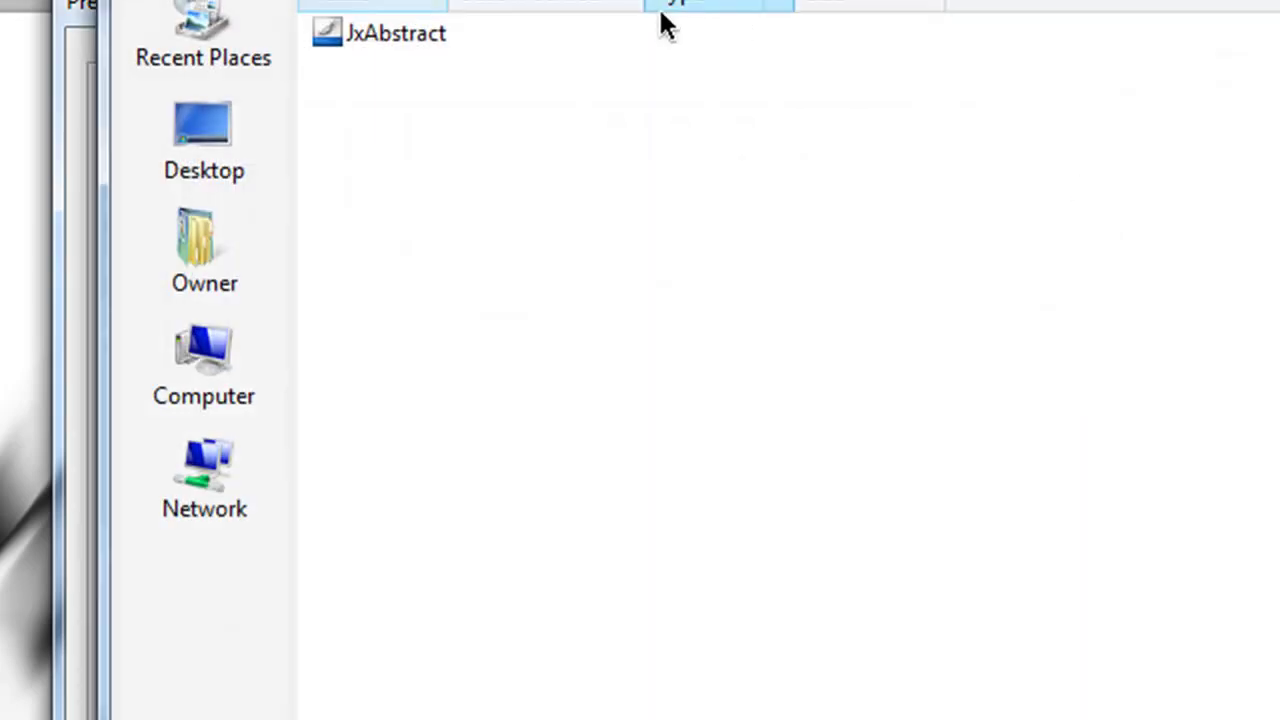
{"action": "key", "text": "Return"}
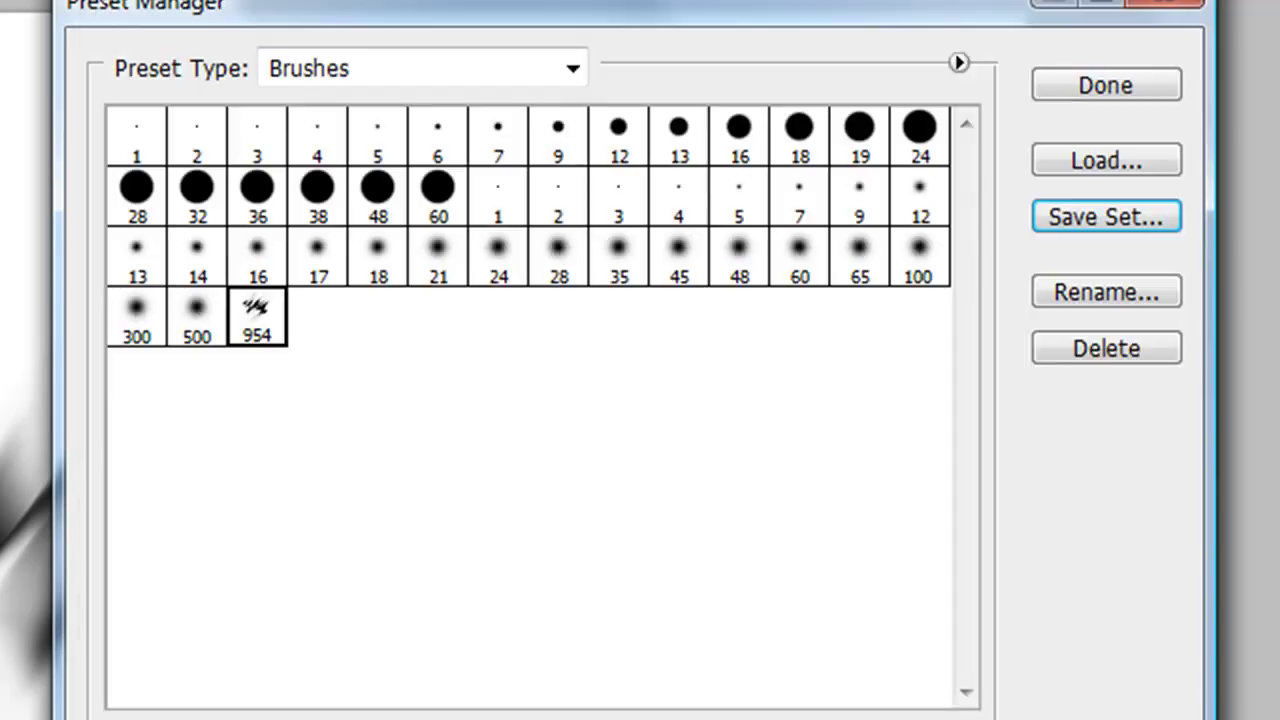
{"action": "left_click", "coordinate": [1163, 6]}
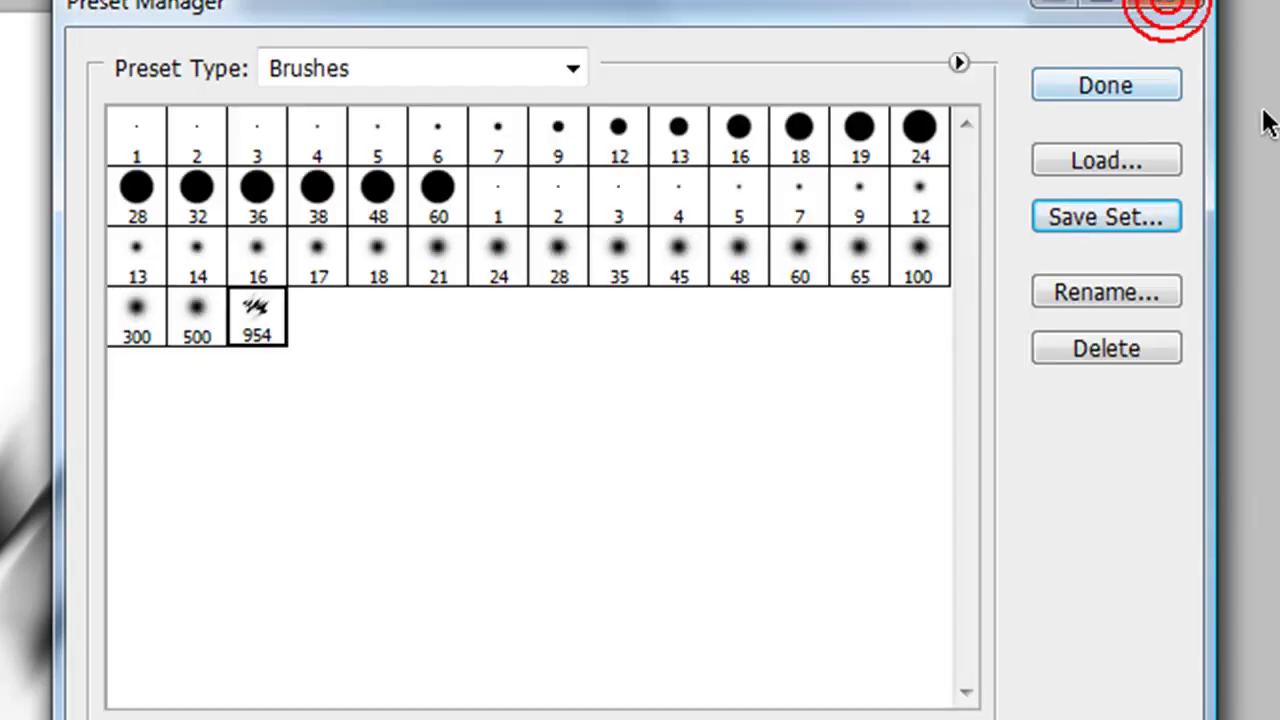